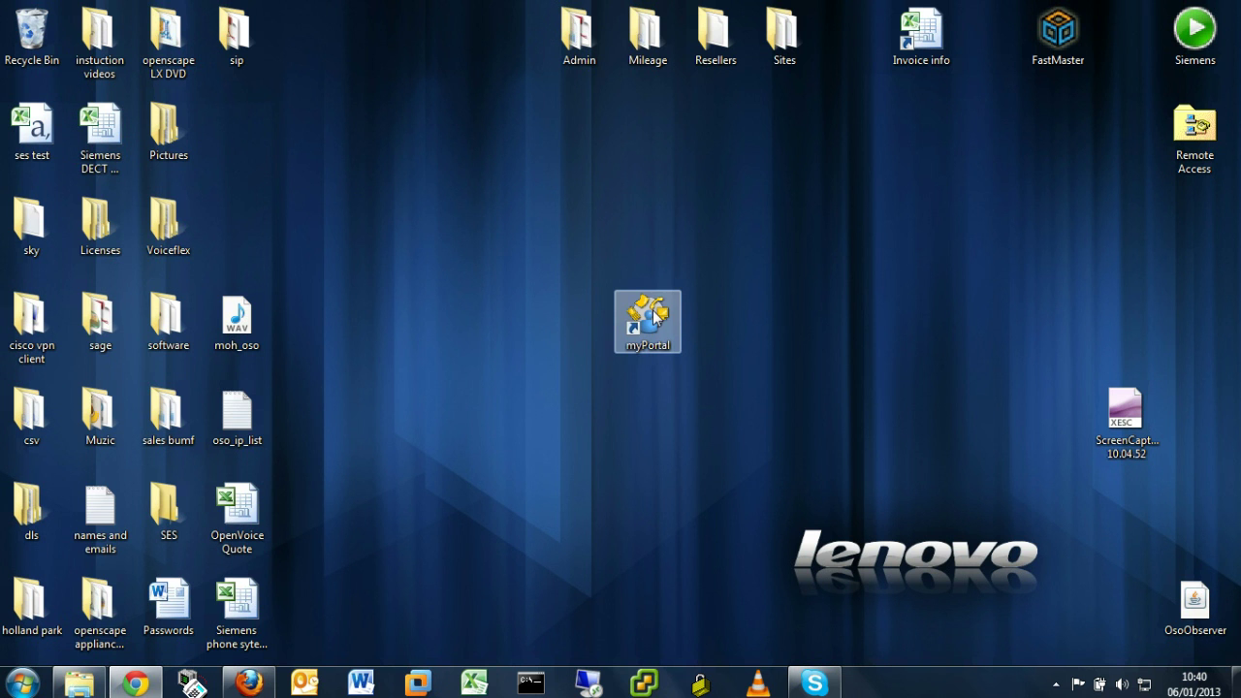
Launch myPortal and log in to myAttendant with the account password
{"action": "double_click", "coordinate": [656, 314]}
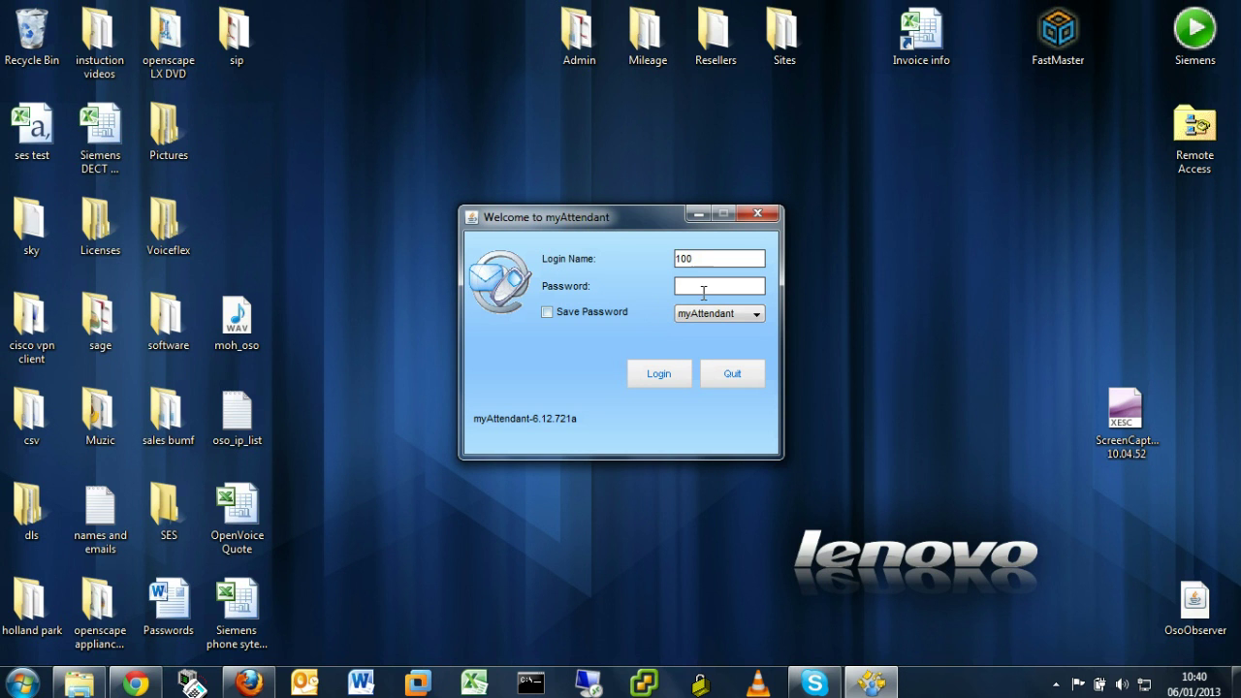
{"action": "type", "text": "••••"}
{"action": "left_click", "coordinate": [661, 377]}
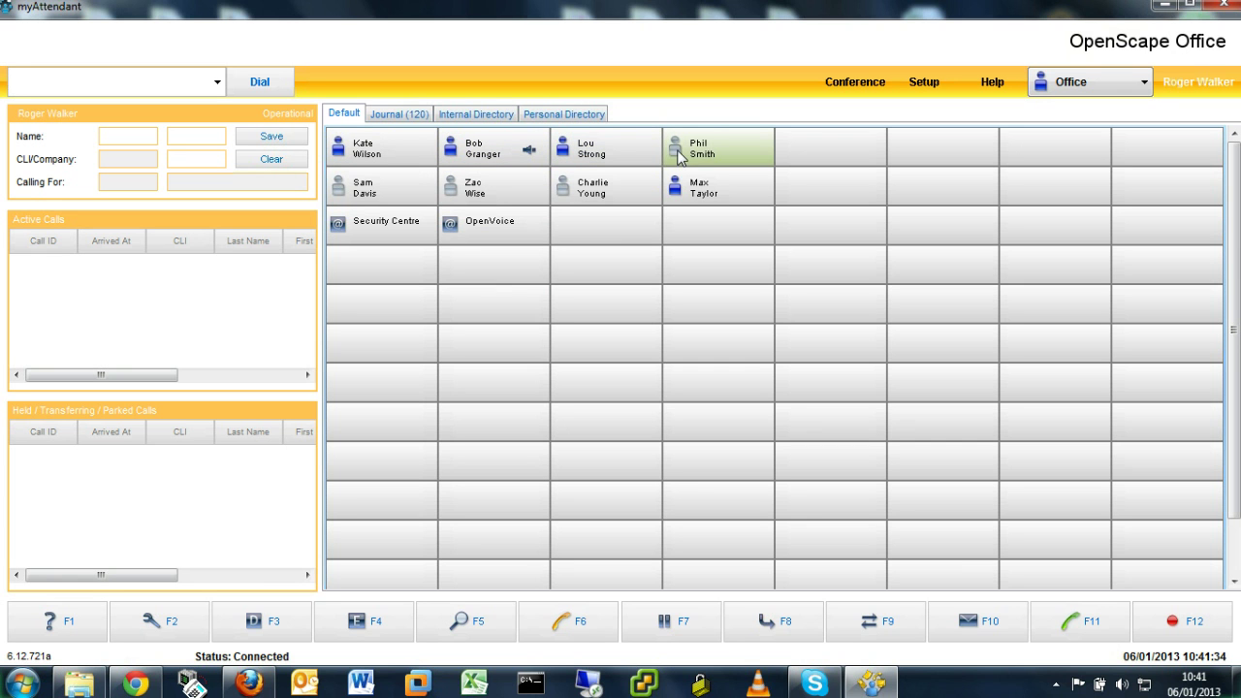
Look at the internal directory list in the Add User dialog for an empty Default grid cell and cancel the dialog
{"action": "right_click", "coordinate": [601, 220]}
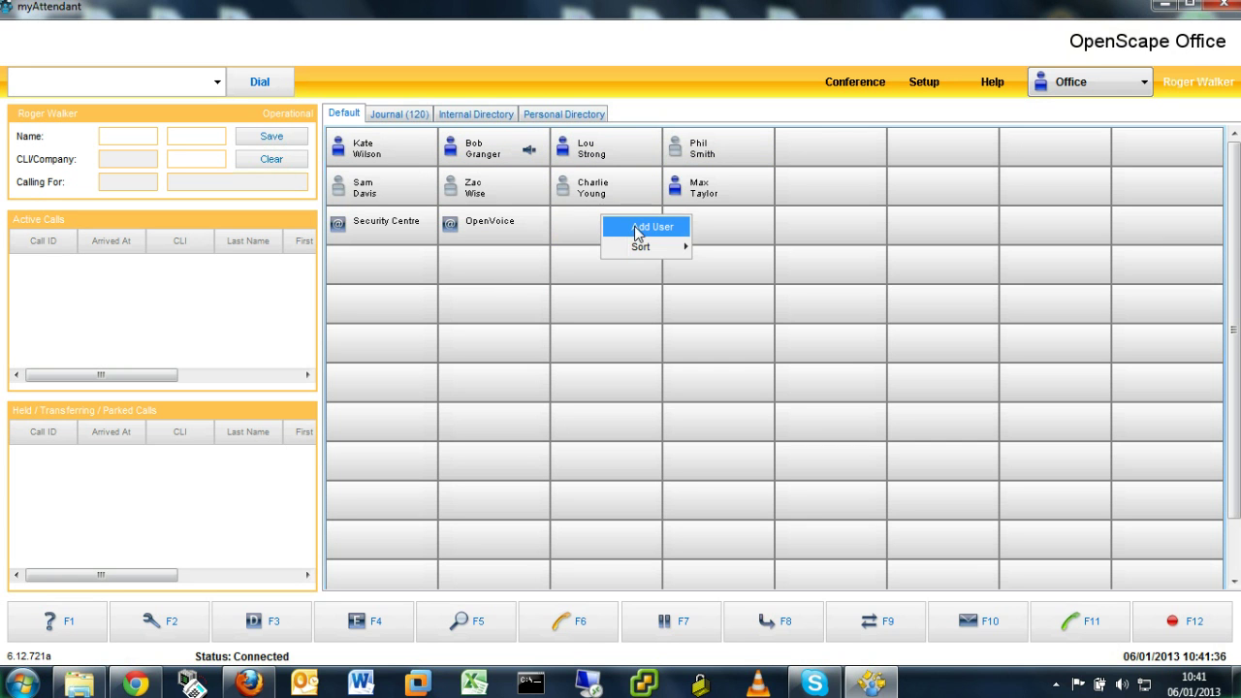
{"action": "left_click", "coordinate": [638, 229]}
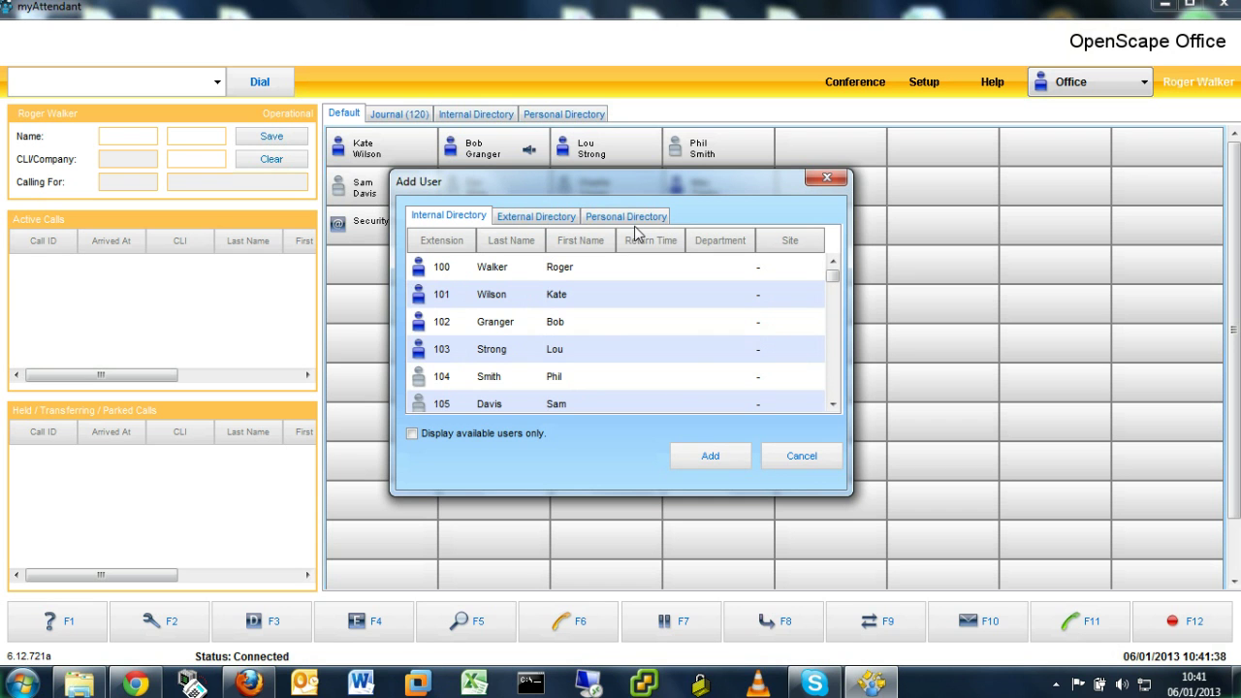
{"action": "left_click", "coordinate": [805, 458]}
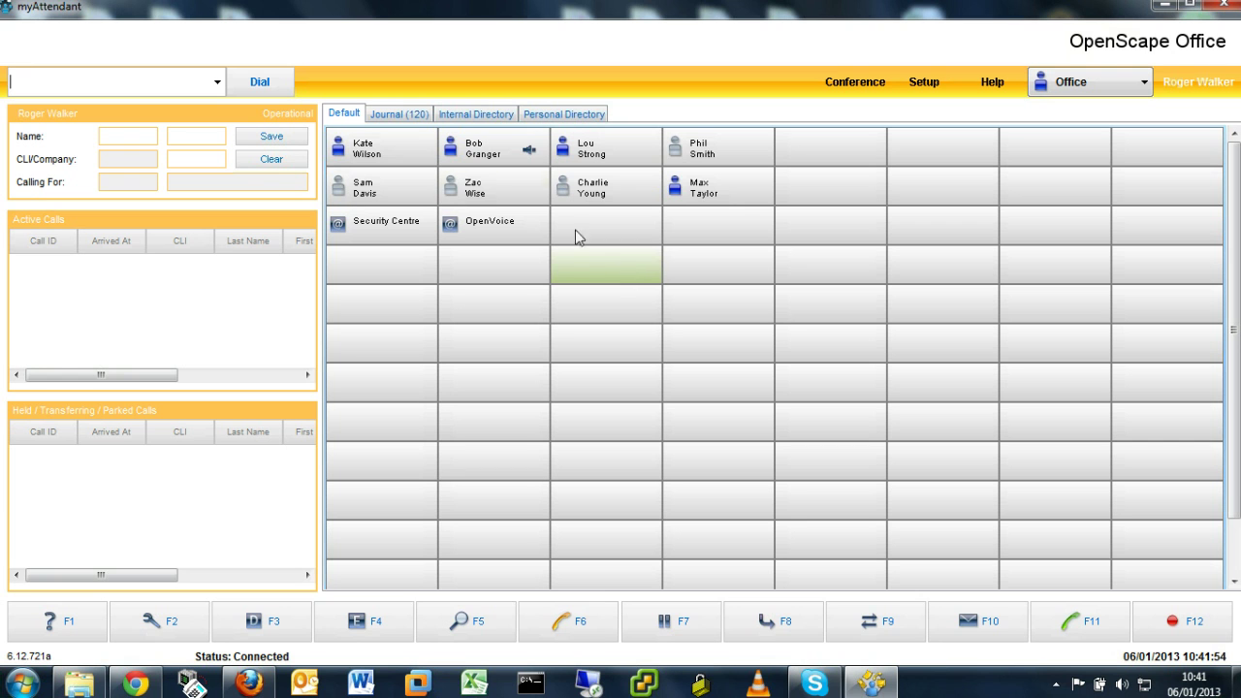
Call the ninth user listed in the Internal Directory, and call the third top-row user from the Default grid
{"action": "left_click", "coordinate": [463, 117]}
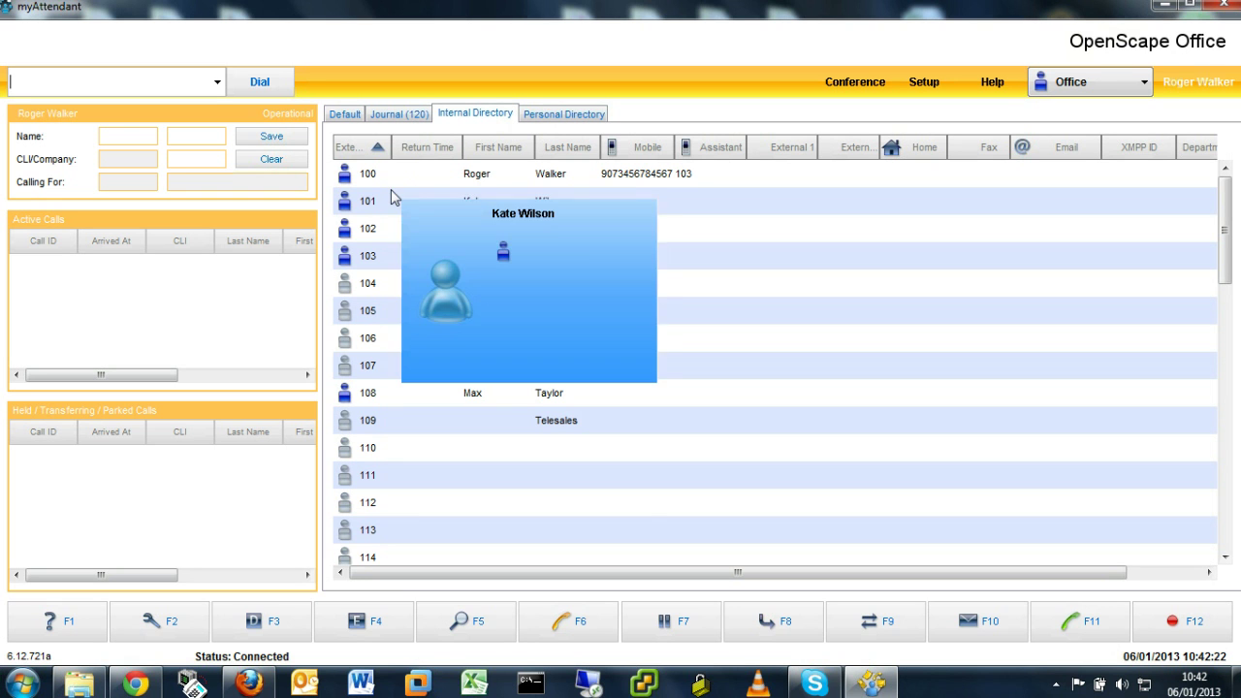
{"action": "double_click", "coordinate": [346, 396]}
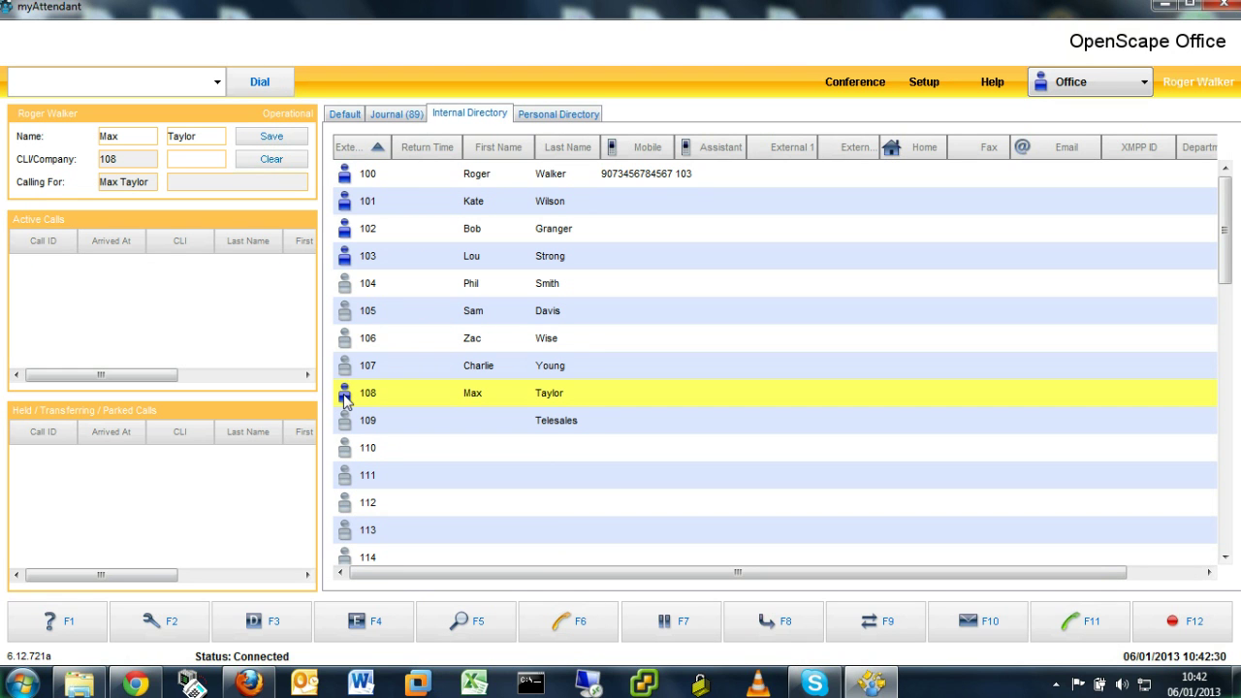
{"action": "left_click", "coordinate": [351, 115]}
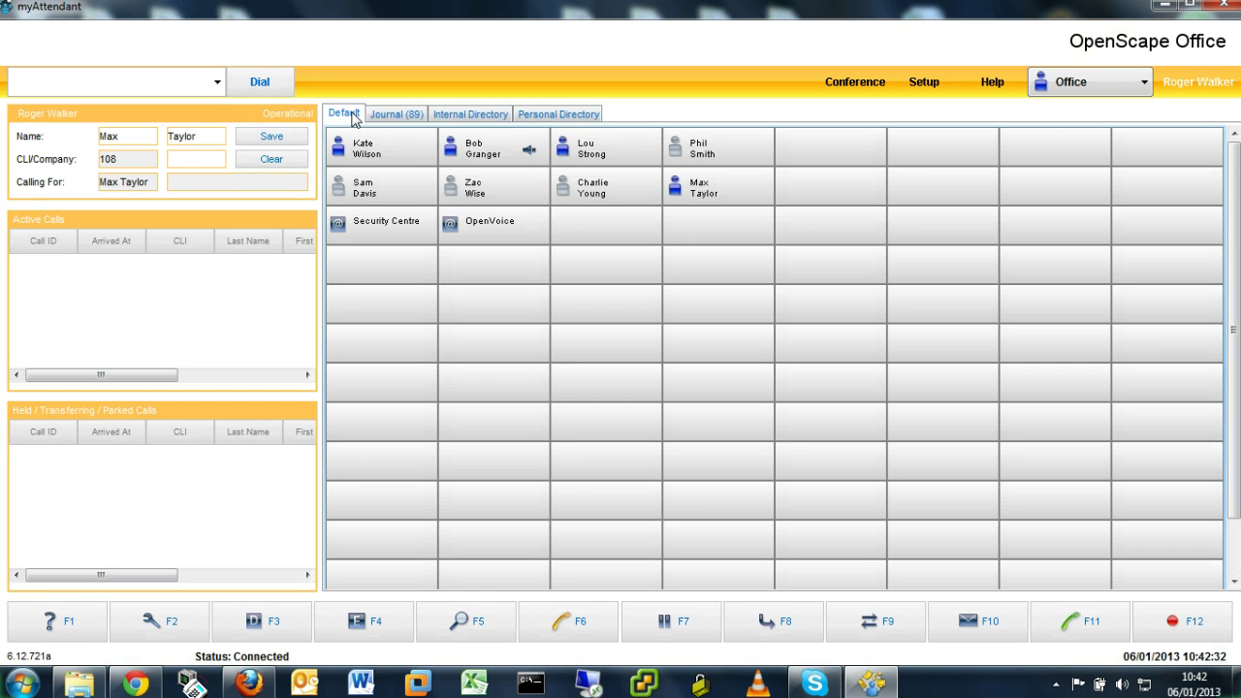
{"action": "left_click", "coordinate": [582, 148]}
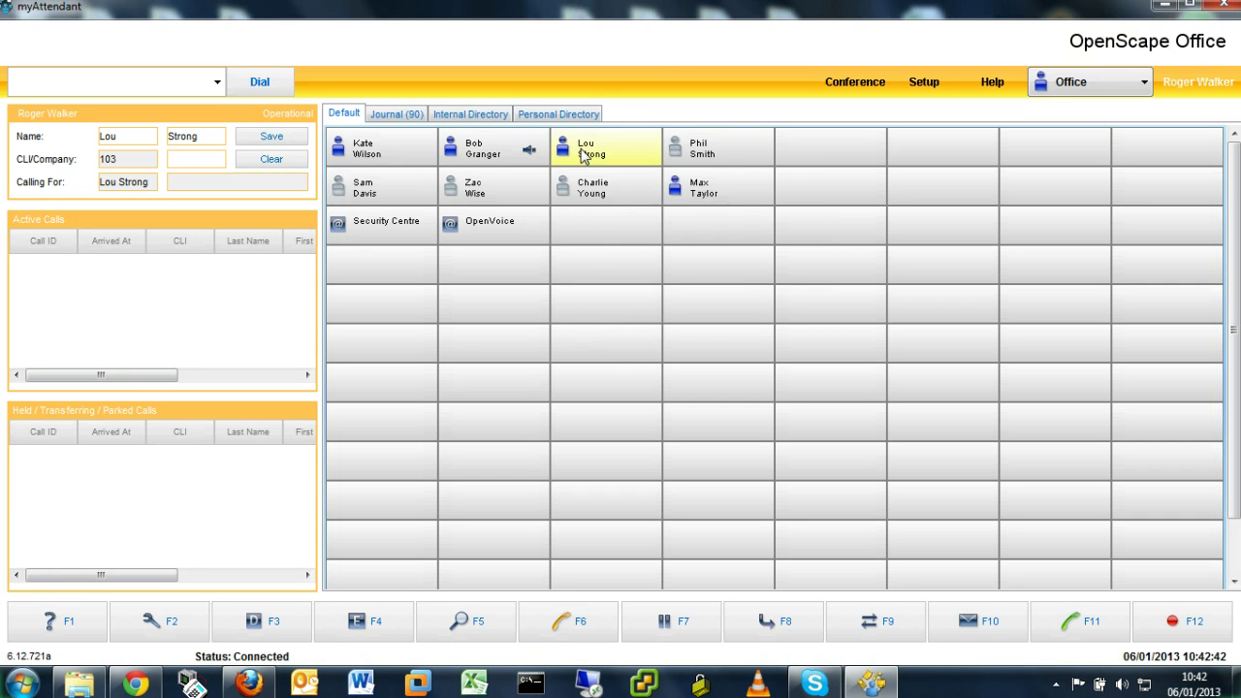
Examine the phone, status and messaging options offered for the third top-row user and dismiss them
{"action": "right_click", "coordinate": [583, 155]}
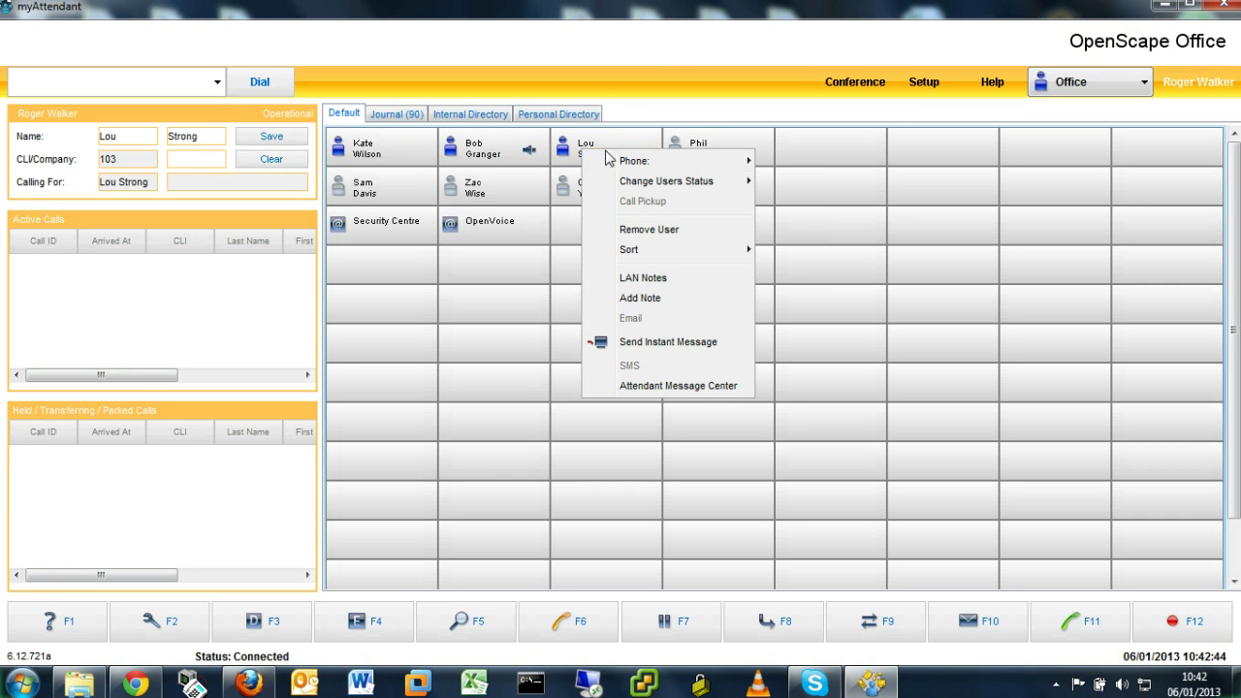
{"action": "mouse_move", "coordinate": [647, 165]}
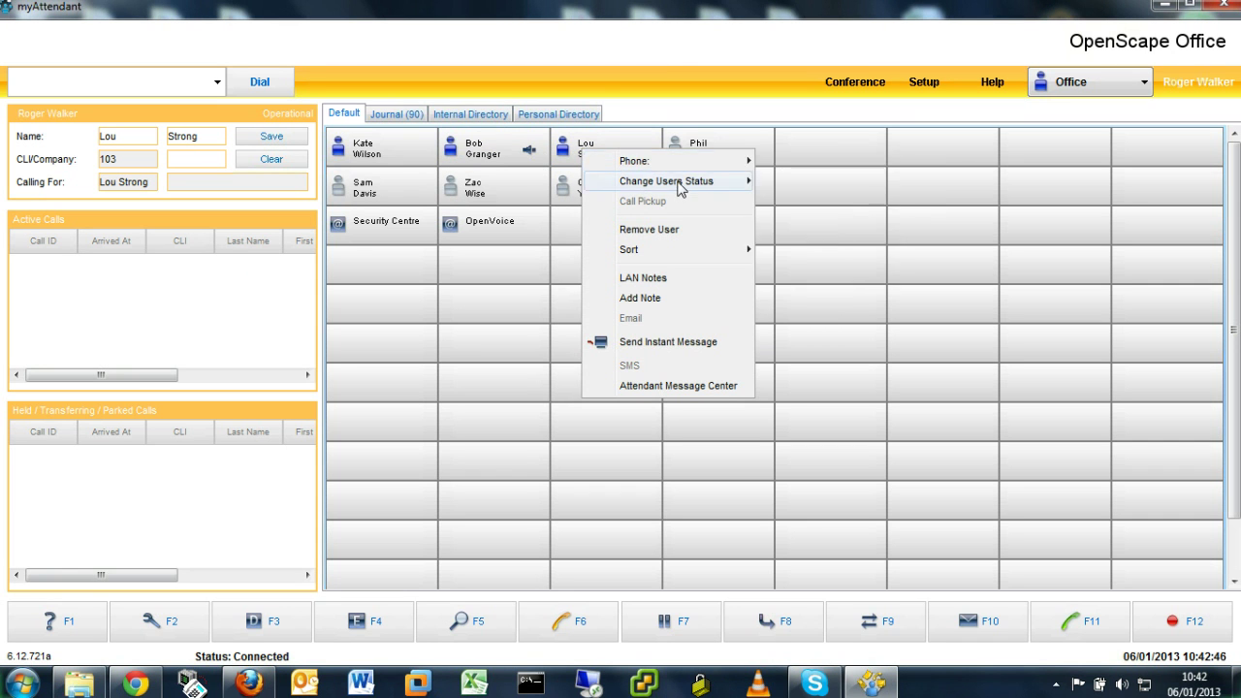
{"action": "mouse_move", "coordinate": [679, 185]}
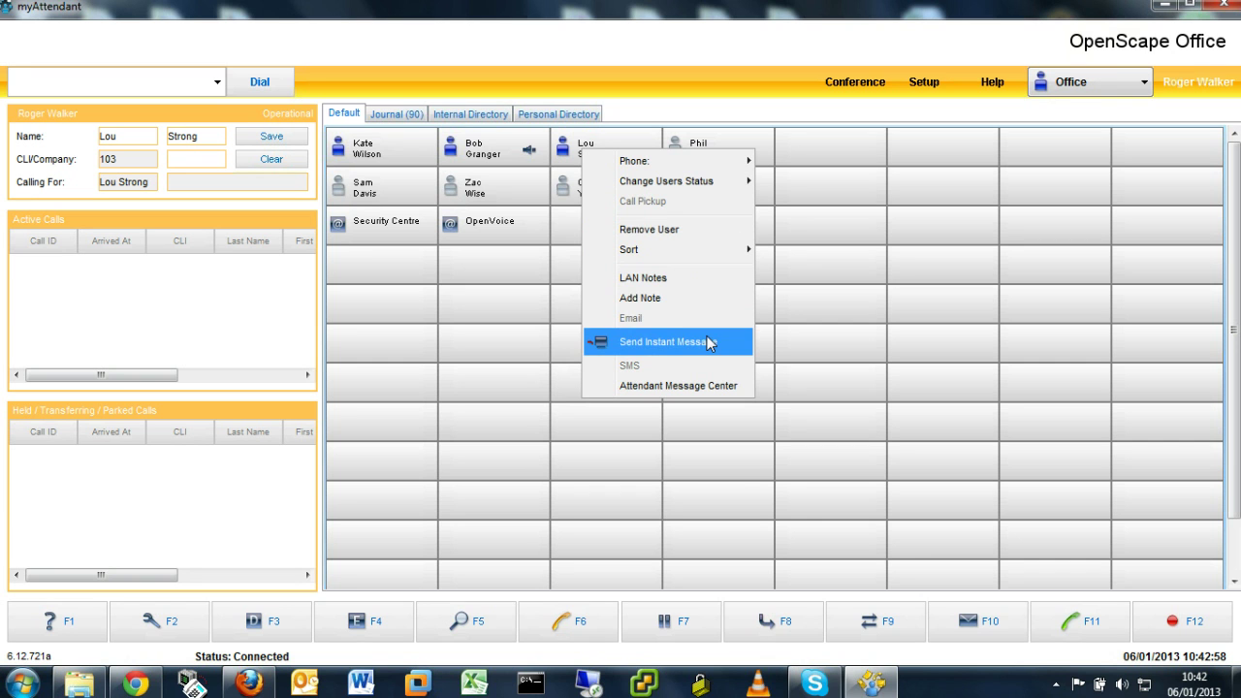
{"action": "left_click", "coordinate": [511, 271]}
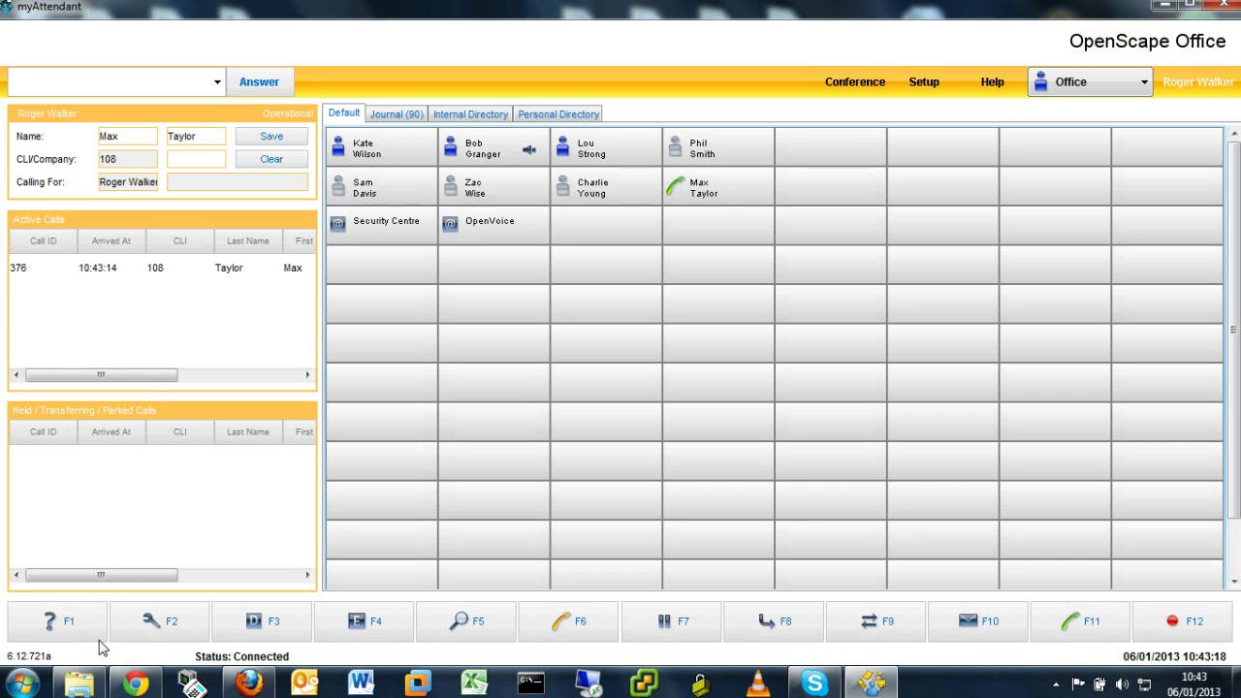
Answer the incoming call and place it on hold
{"action": "left_click", "coordinate": [583, 631]}
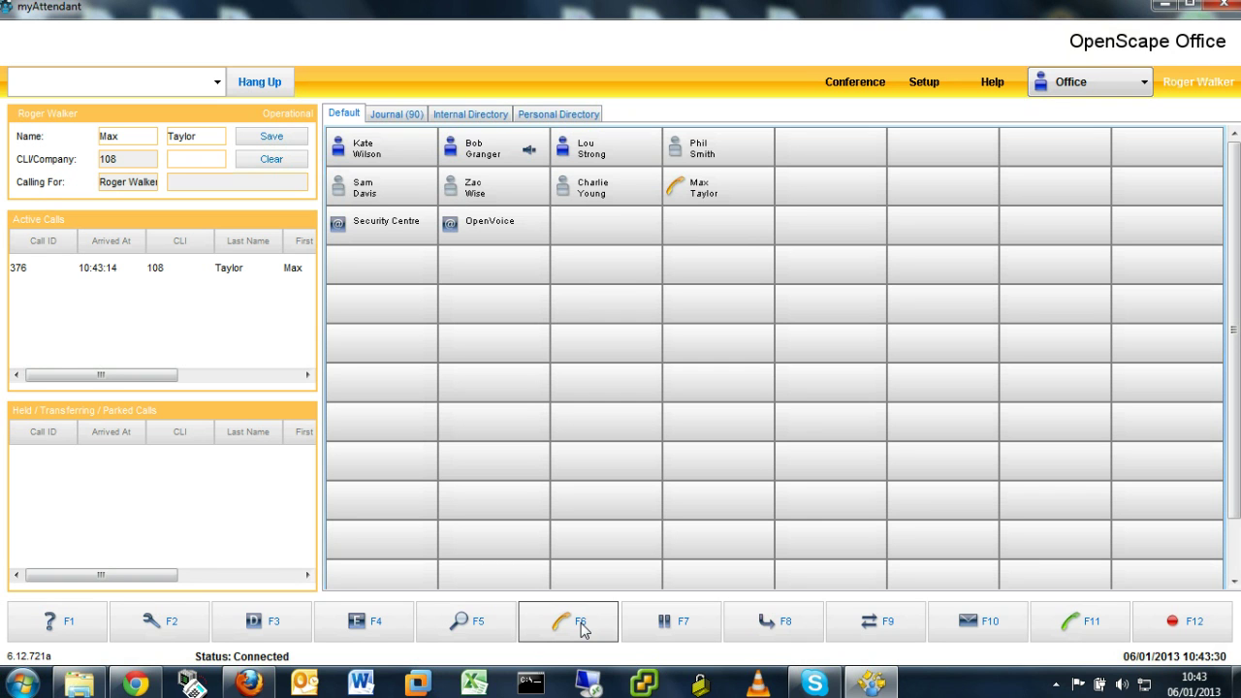
{"action": "left_click", "coordinate": [224, 278]}
{"action": "right_click", "coordinate": [224, 279]}
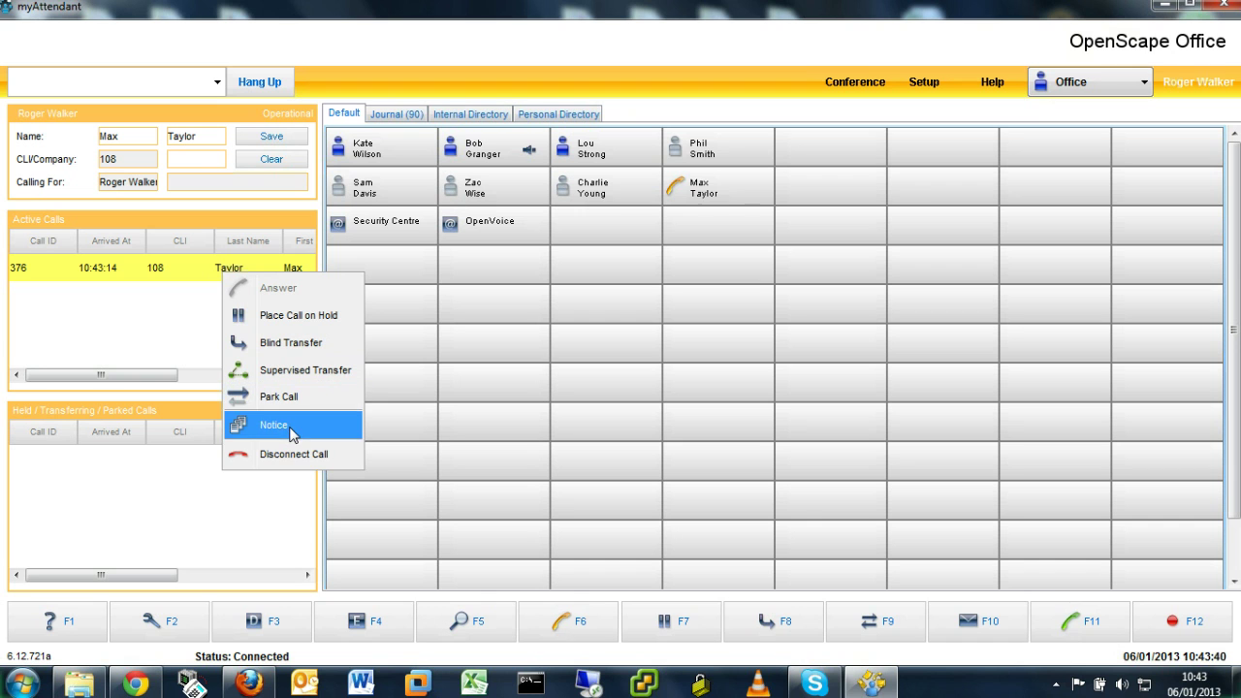
{"action": "left_click", "coordinate": [294, 315]}
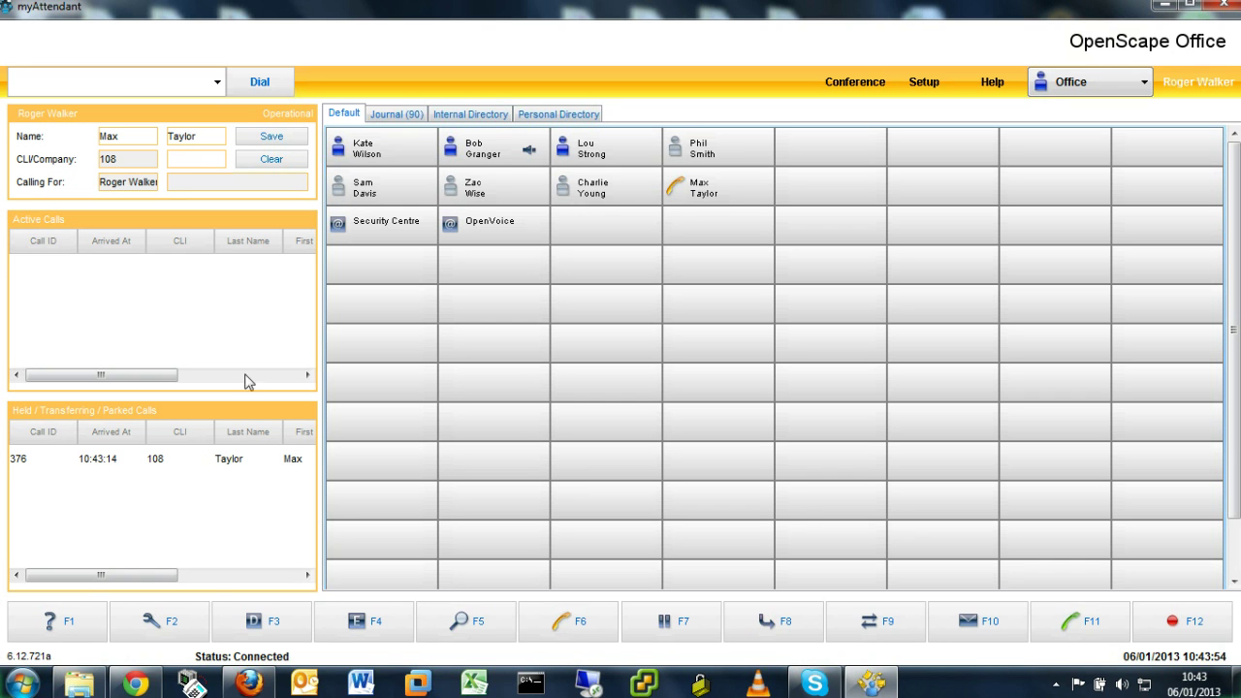
Attach a notice containing the requested colleague's first name to the held call
{"action": "left_click", "coordinate": [158, 468]}
{"action": "right_click", "coordinate": [159, 469]}
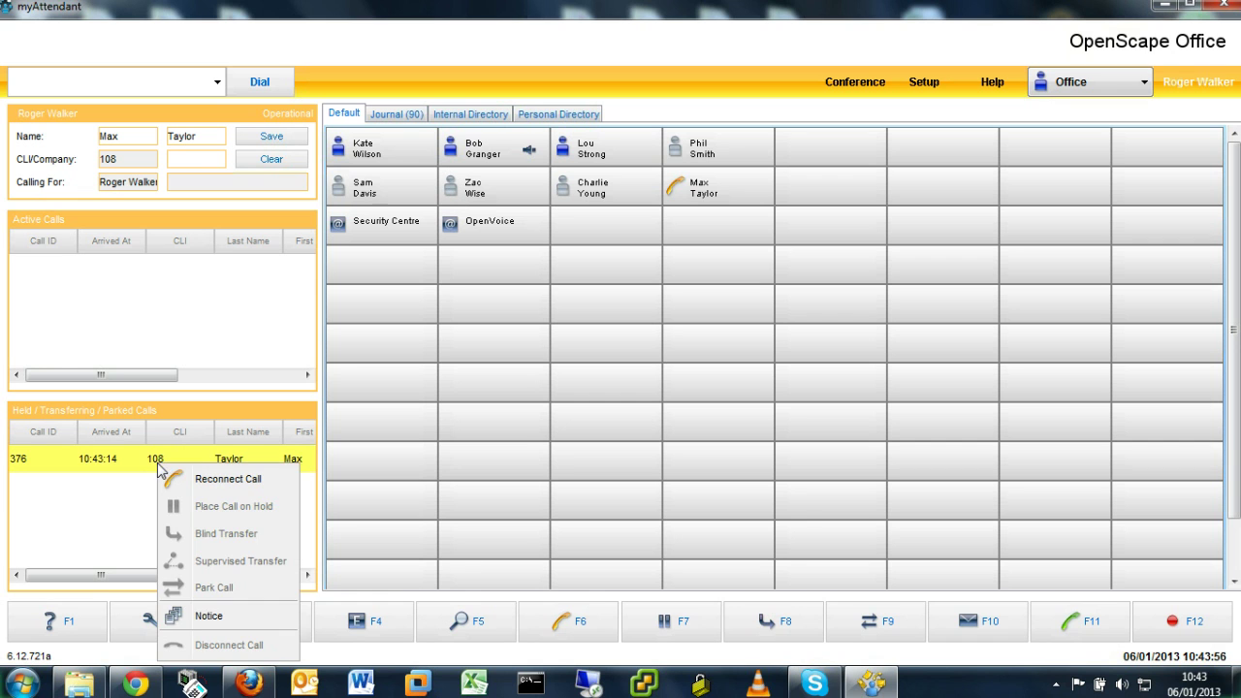
{"action": "left_click", "coordinate": [218, 617]}
{"action": "type", "text": "lou"}
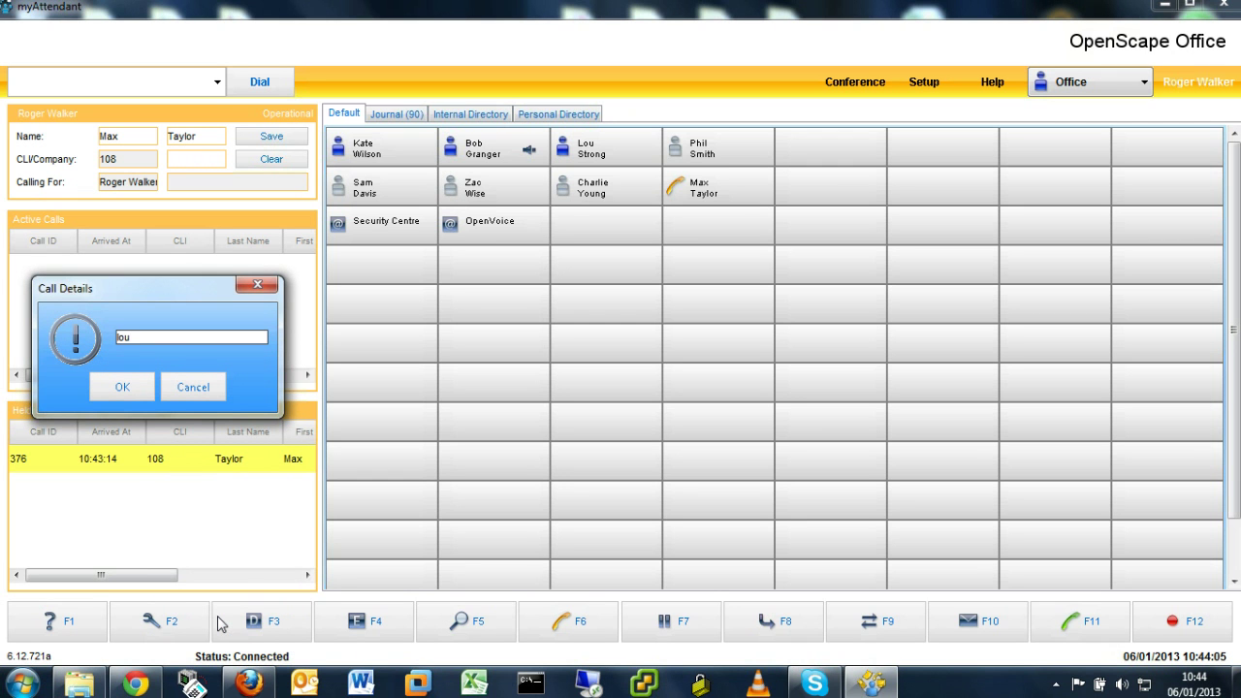
{"action": "left_click", "coordinate": [107, 390]}
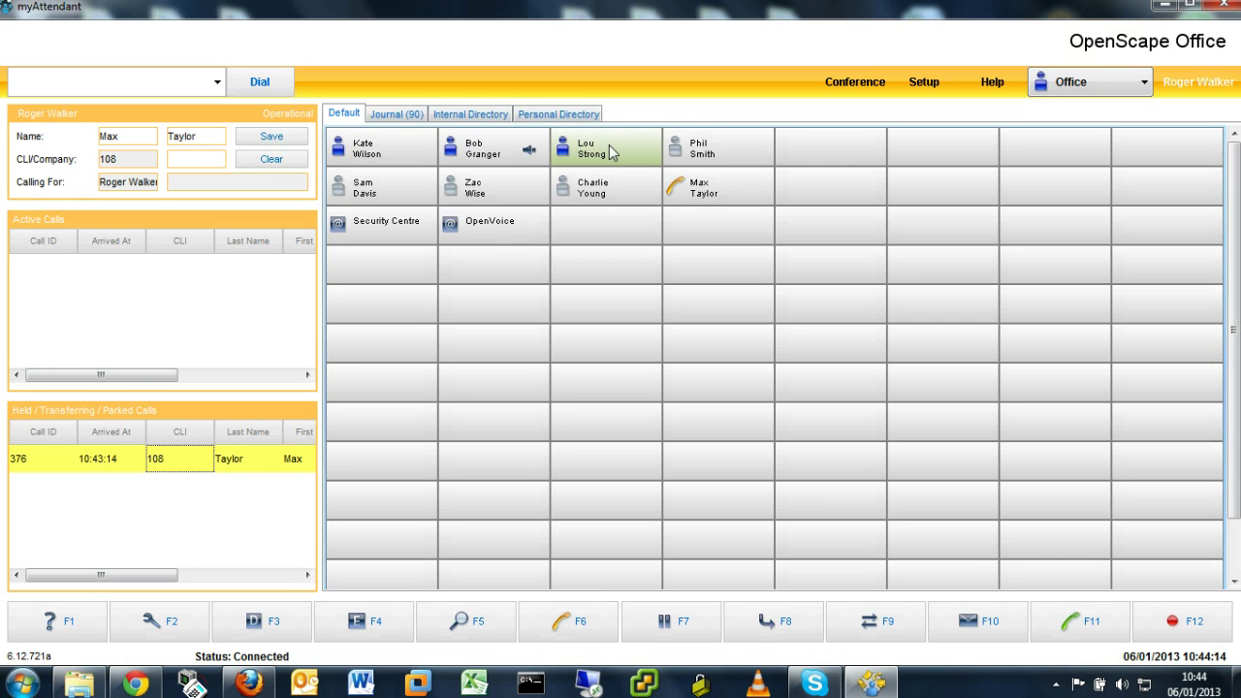
Check the presence of the third top-row user and reconnect the held call
{"action": "mouse_move", "coordinate": [611, 152]}
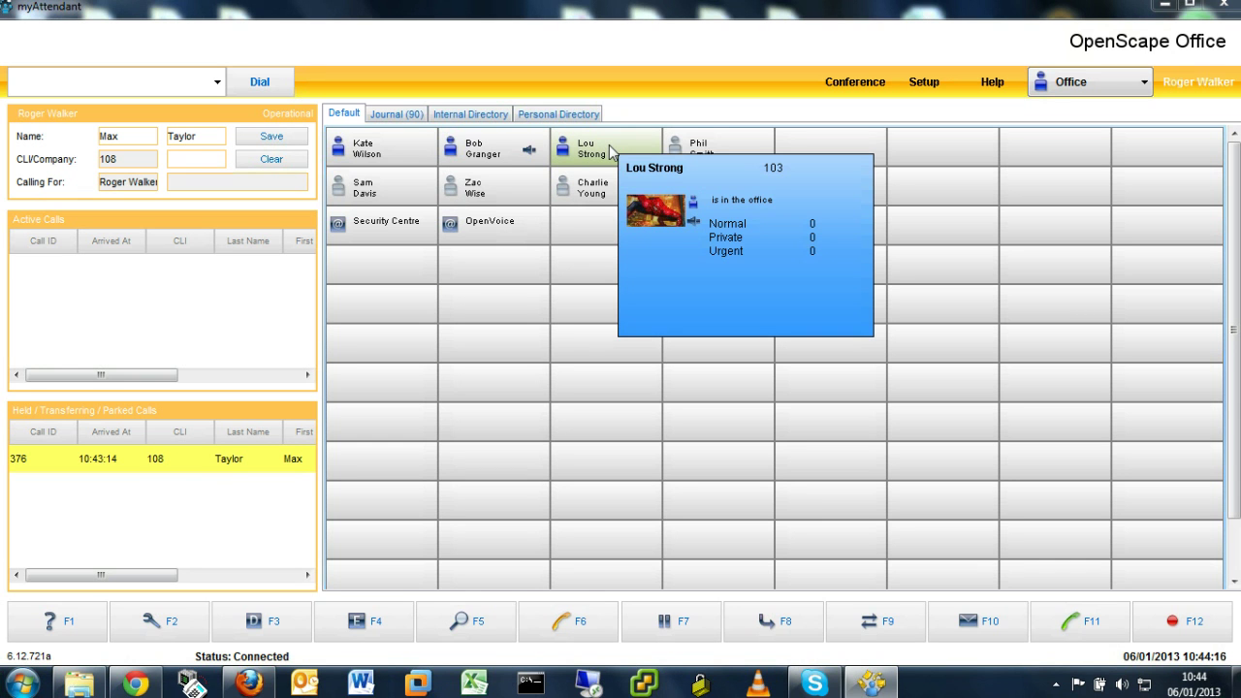
{"action": "left_click", "coordinate": [162, 465]}
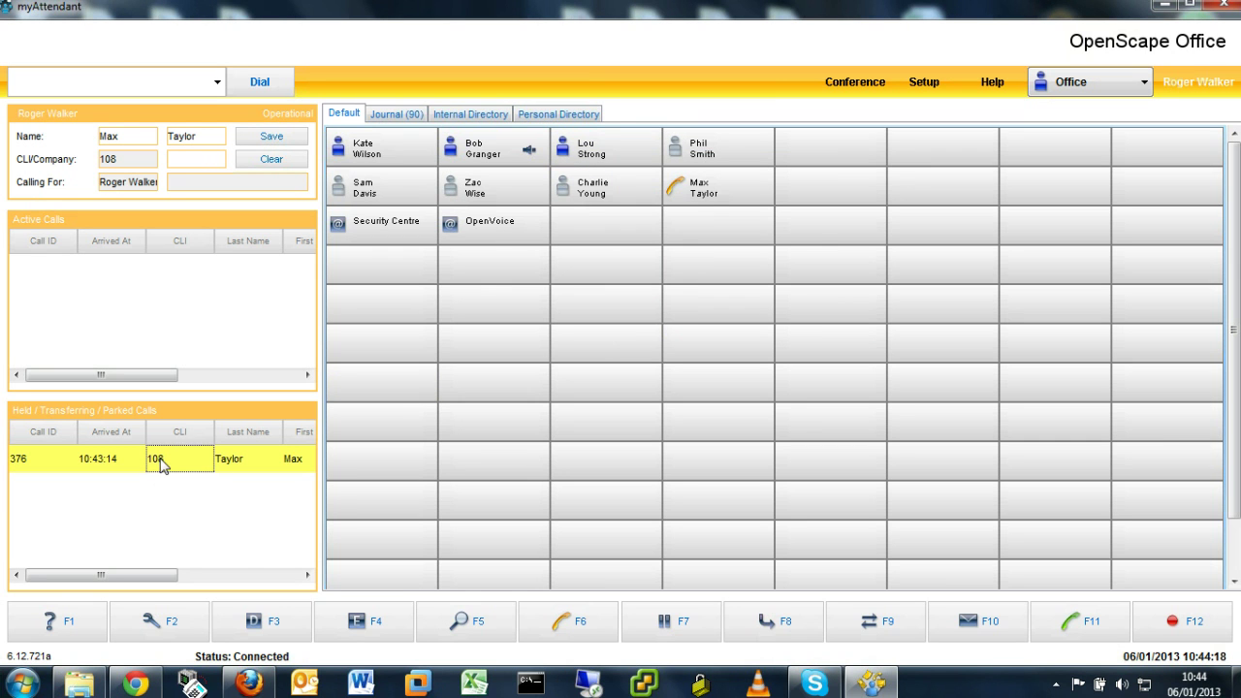
{"action": "right_click", "coordinate": [161, 466]}
{"action": "left_click", "coordinate": [215, 477]}
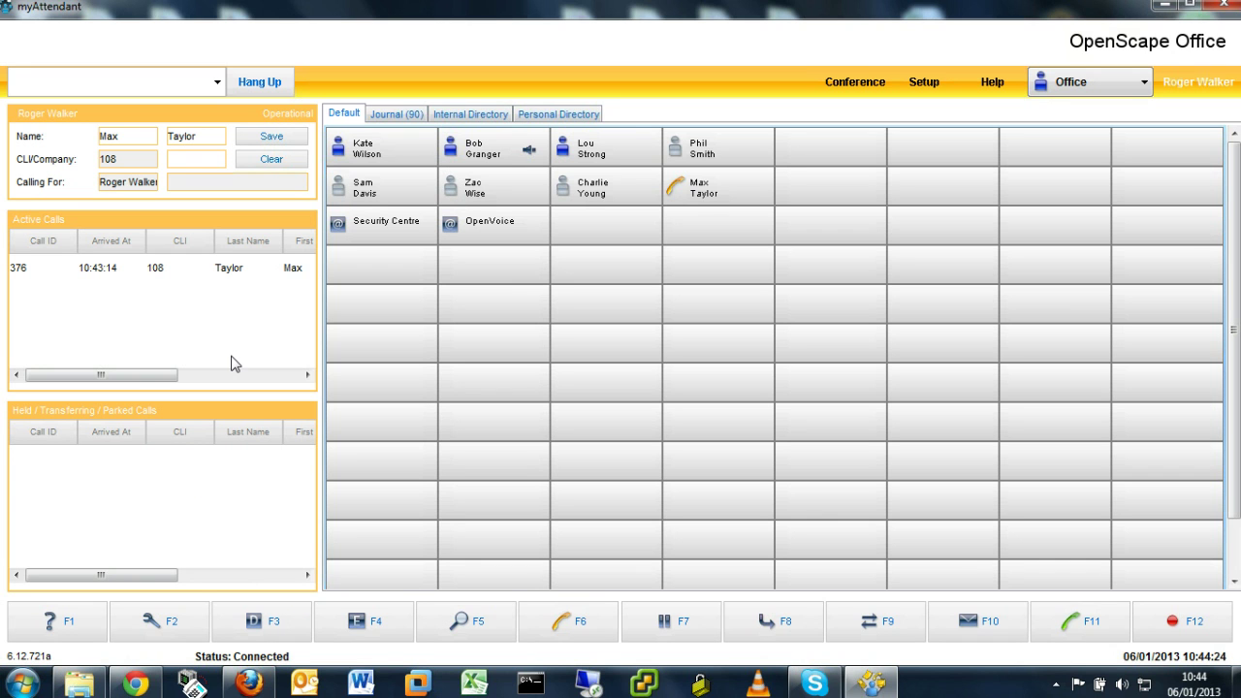
Transfer the reconnected active call to the third top-row user and confirm that the other party accepts it
{"action": "left_click_drag", "start_coordinate": [208, 274], "coordinate": [599, 152]}
{"action": "mouse_move", "coordinate": [604, 155]}
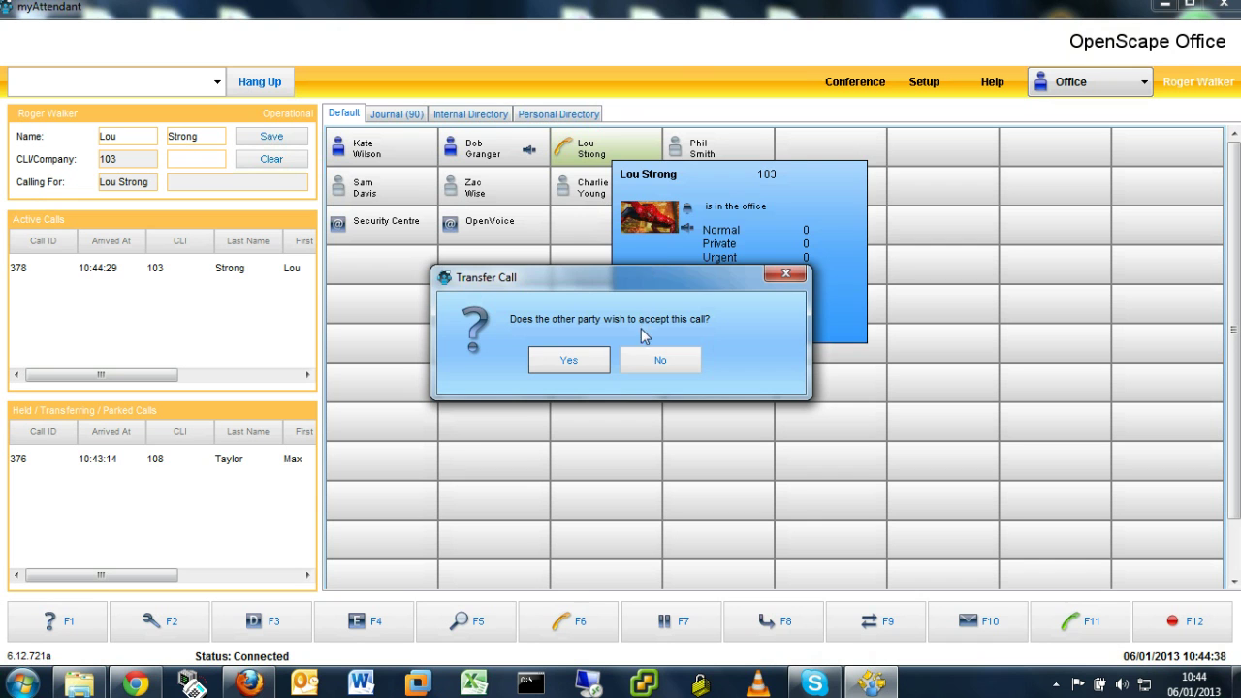
{"action": "left_click", "coordinate": [569, 360]}
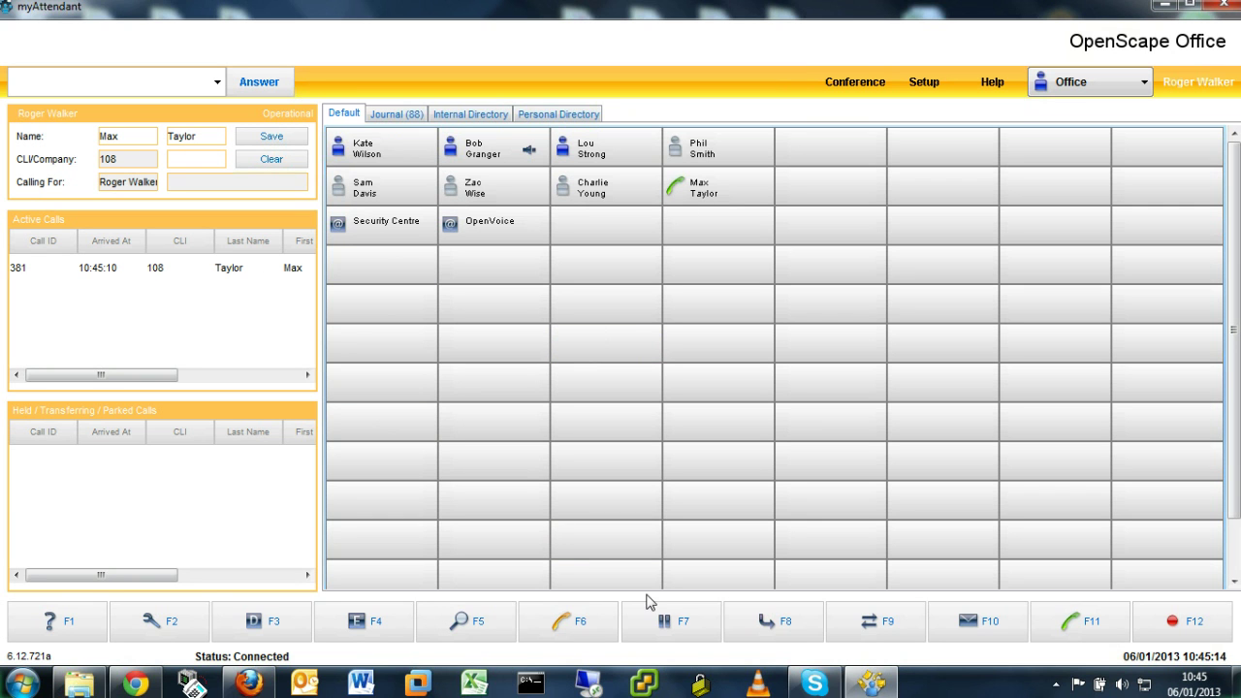
Answer the new incoming call and transfer it to the third top-row user, accepting the transfer before they pick up
{"action": "key", "text": "F6"}
{"action": "left_click", "coordinate": [165, 273]}
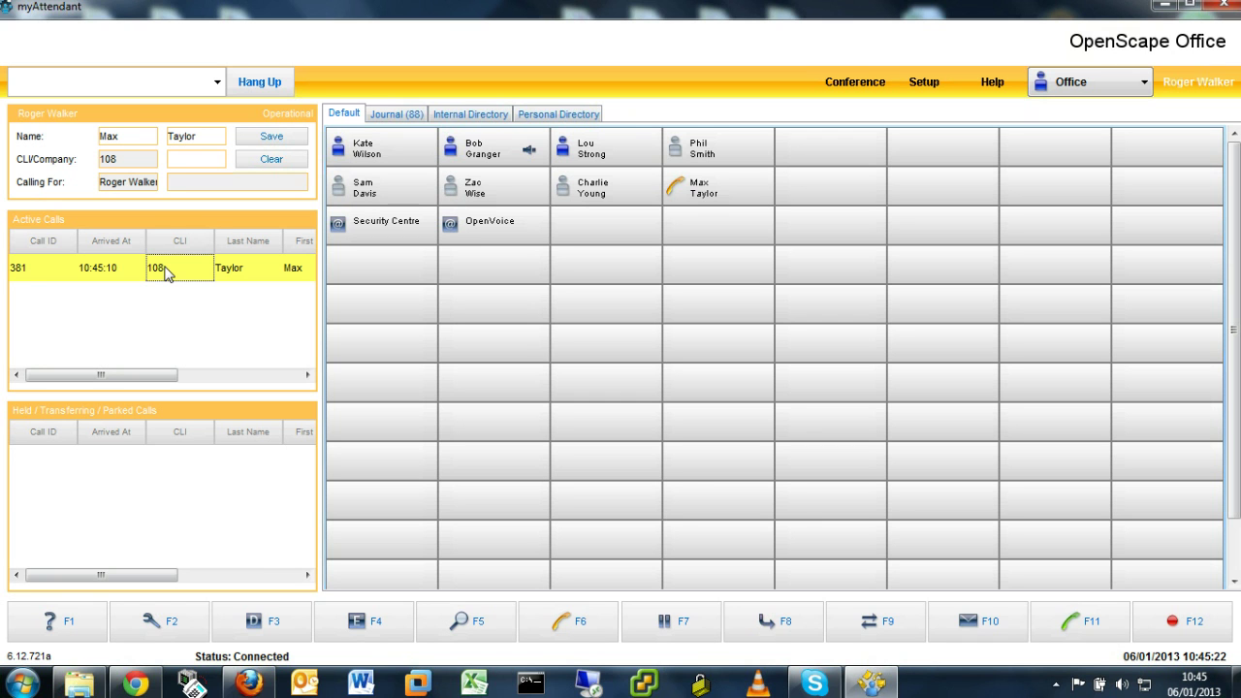
{"action": "left_click_drag", "start_coordinate": [165, 273], "coordinate": [599, 155]}
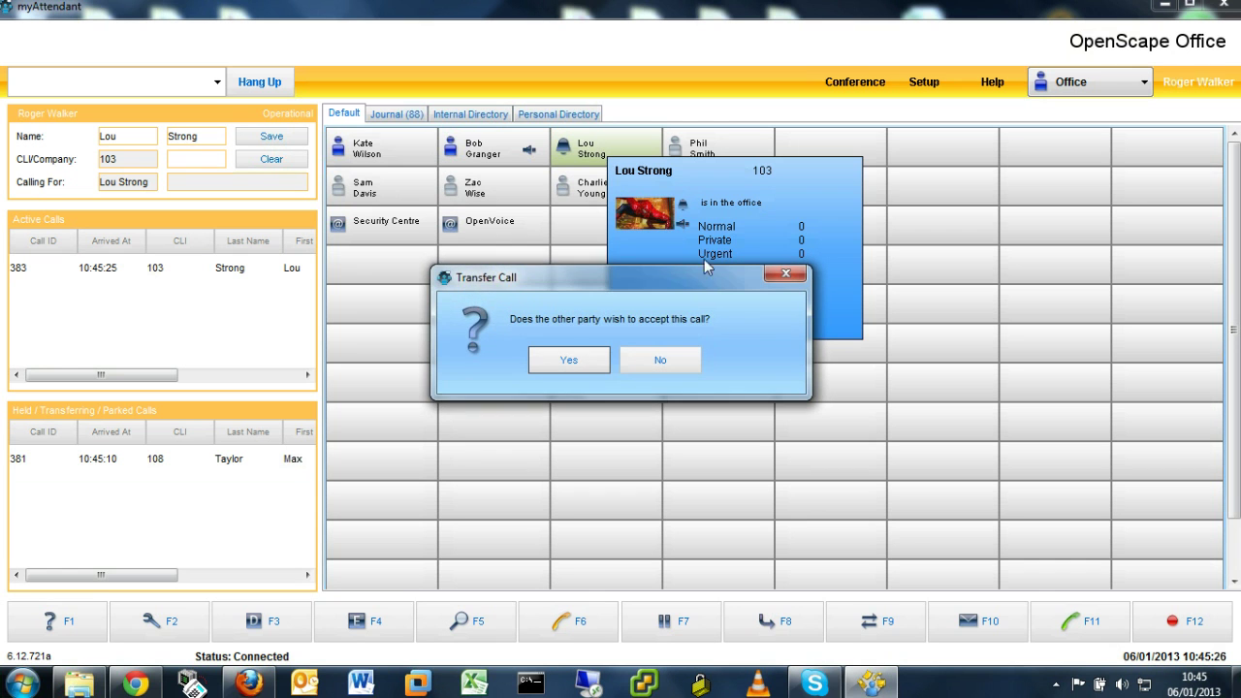
{"action": "left_click", "coordinate": [578, 358]}
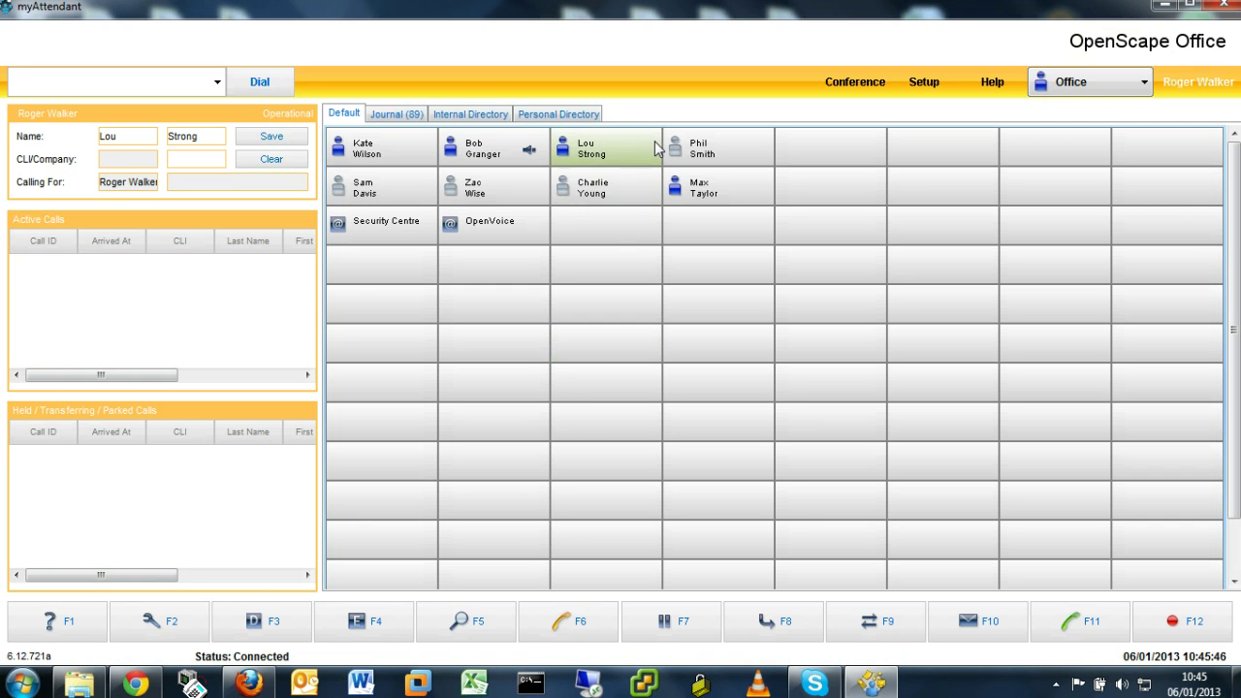
Check the phone status of the third top-row user and answer the next incoming call
{"action": "mouse_move", "coordinate": [655, 147]}
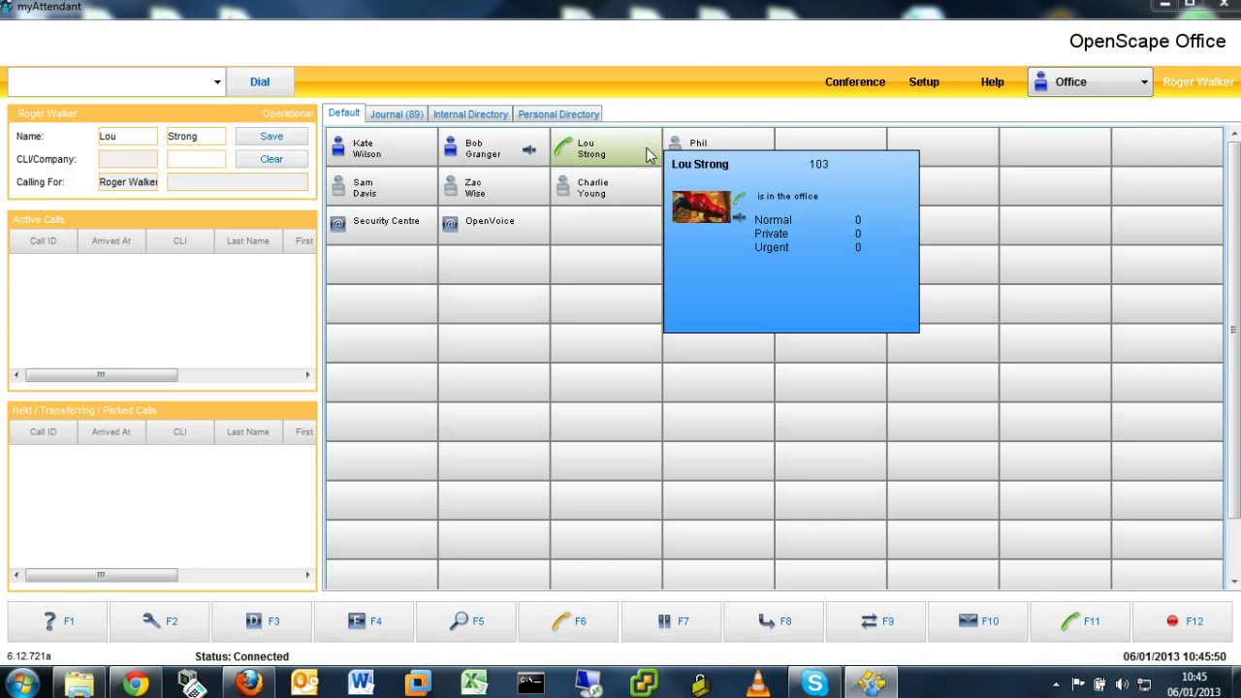
{"action": "mouse_move", "coordinate": [453, 242]}
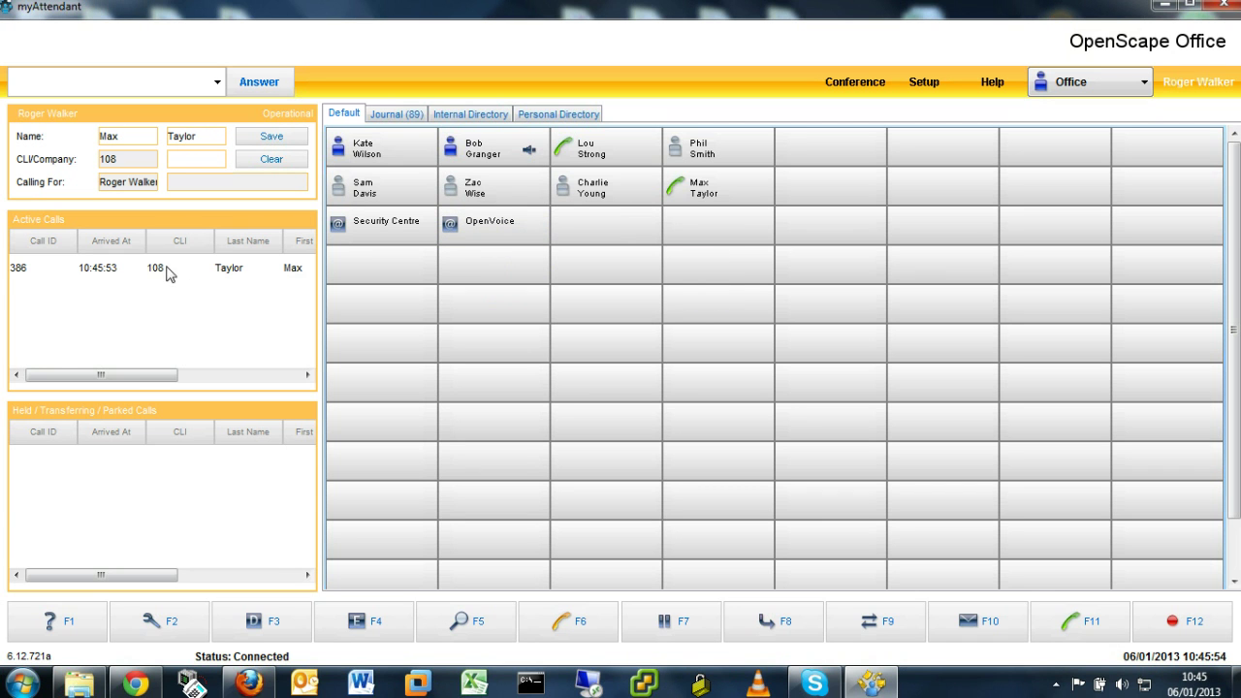
{"action": "left_click", "coordinate": [169, 274]}
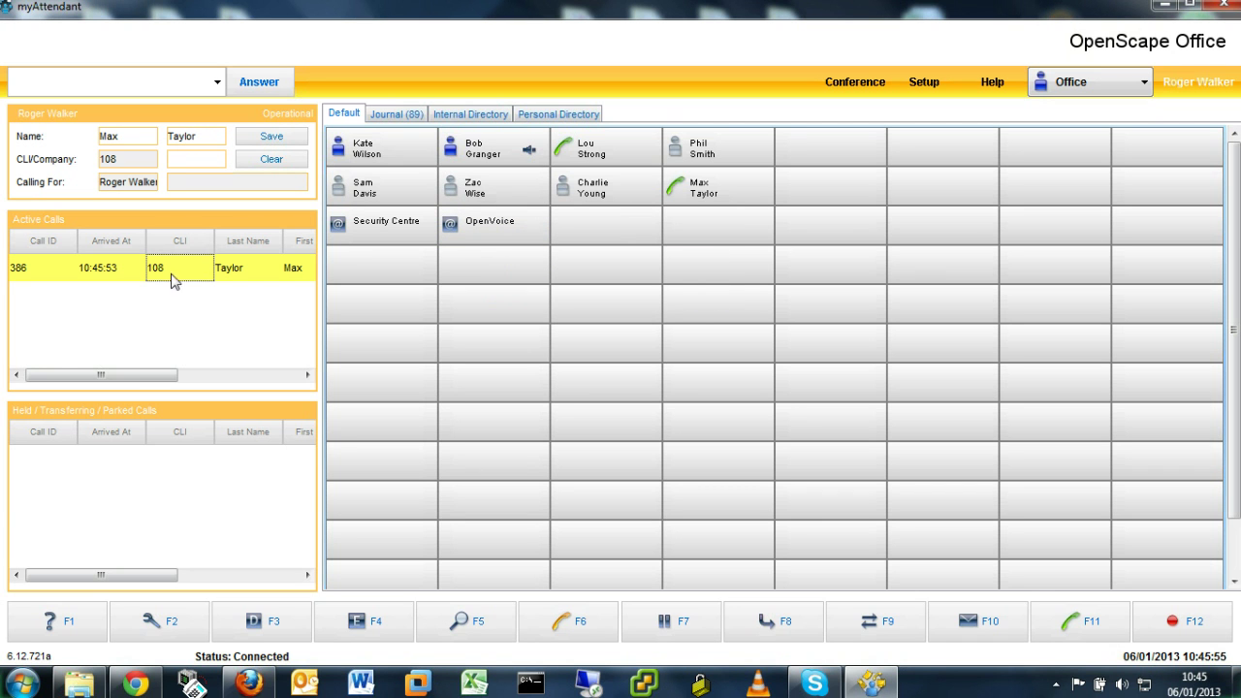
{"action": "left_click", "coordinate": [569, 626]}
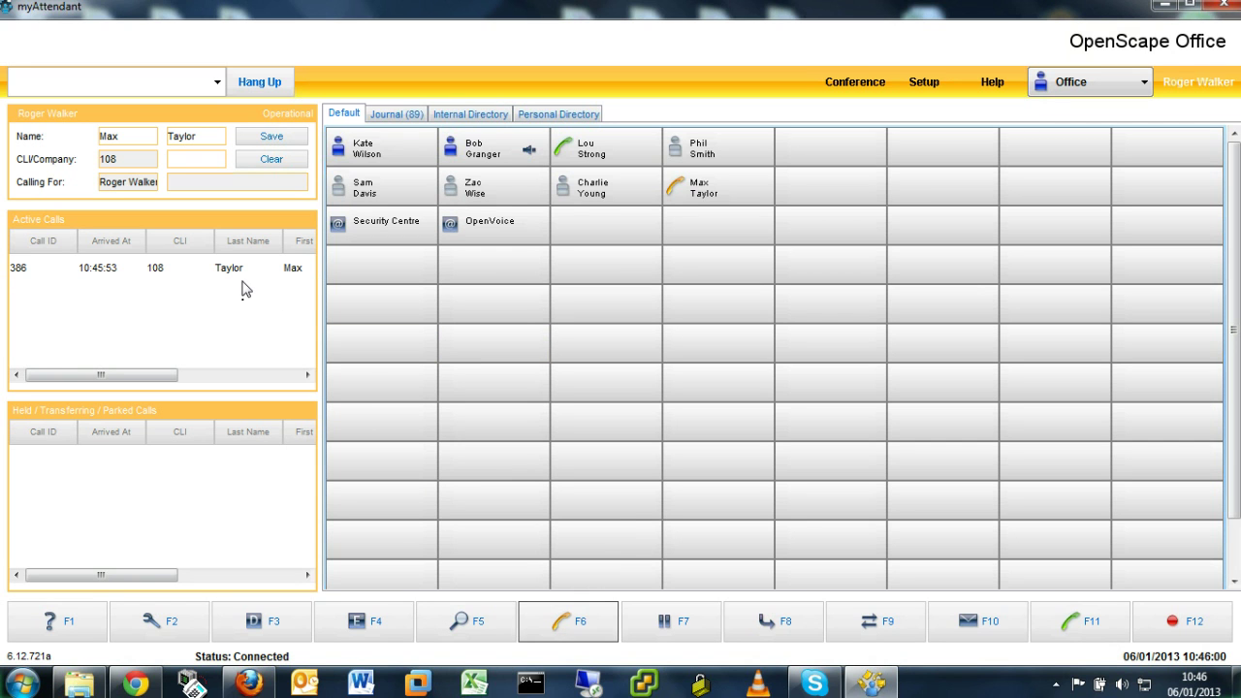
Send the active call to the voicemail of the third top-row user
{"action": "left_click", "coordinate": [206, 275]}
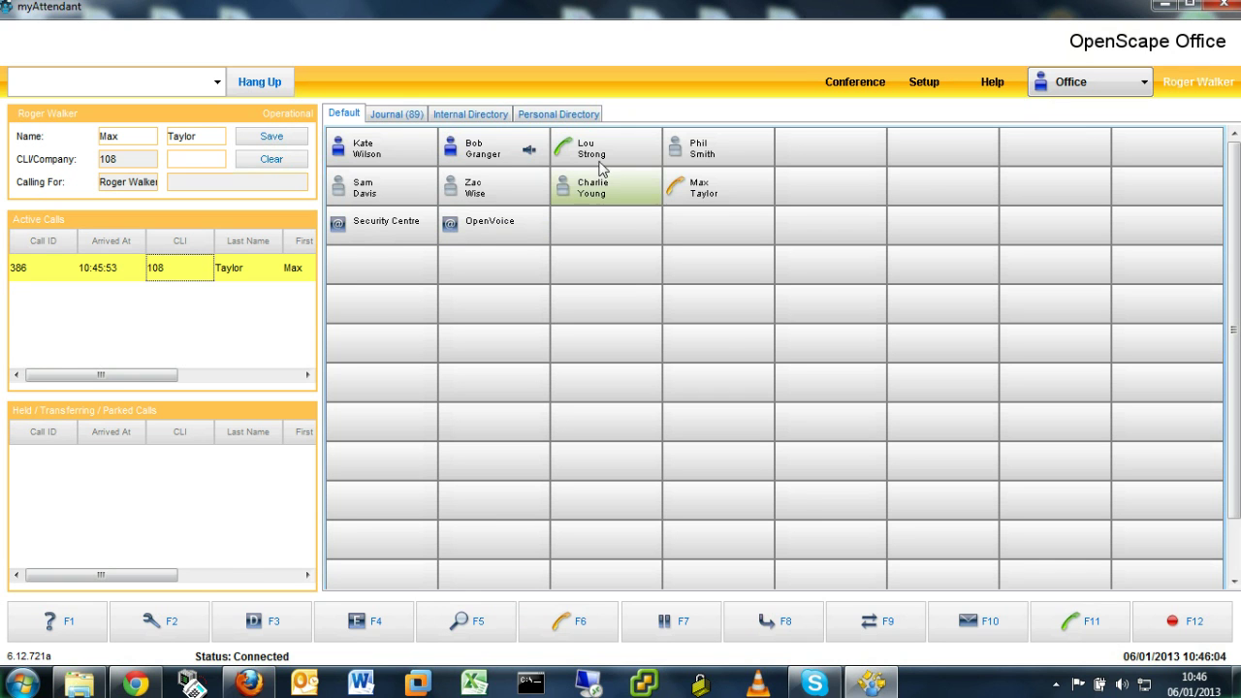
{"action": "right_click", "coordinate": [603, 151]}
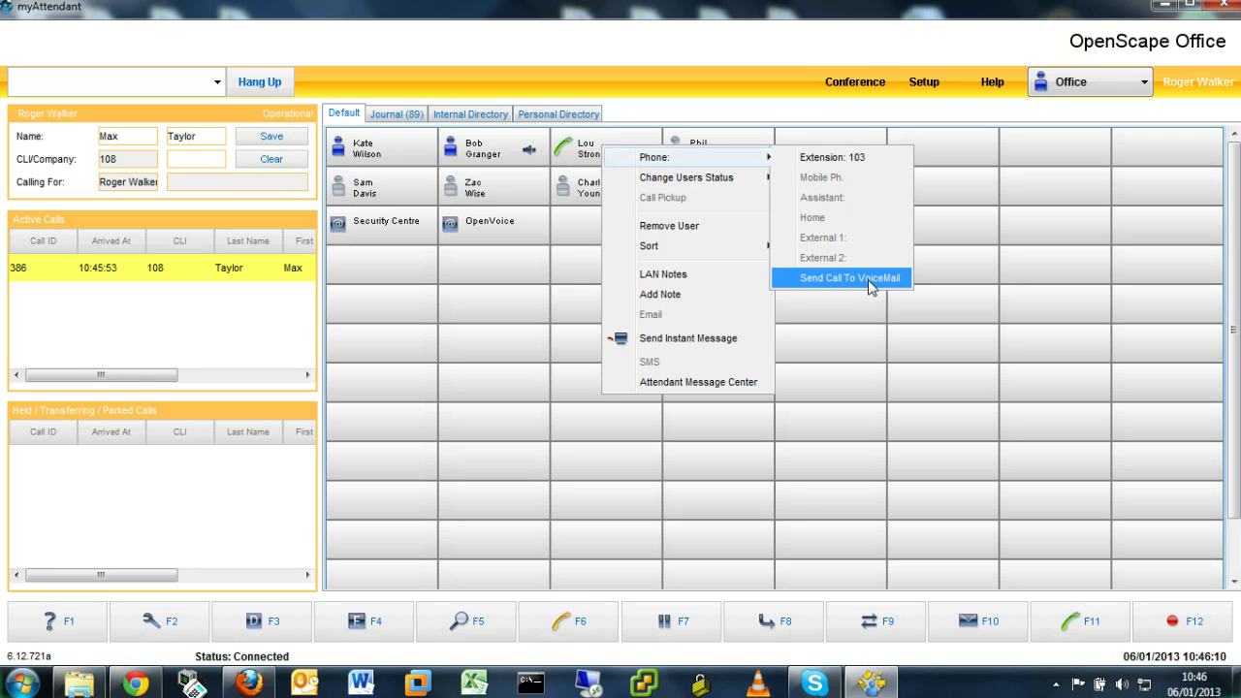
{"action": "left_click", "coordinate": [869, 280]}
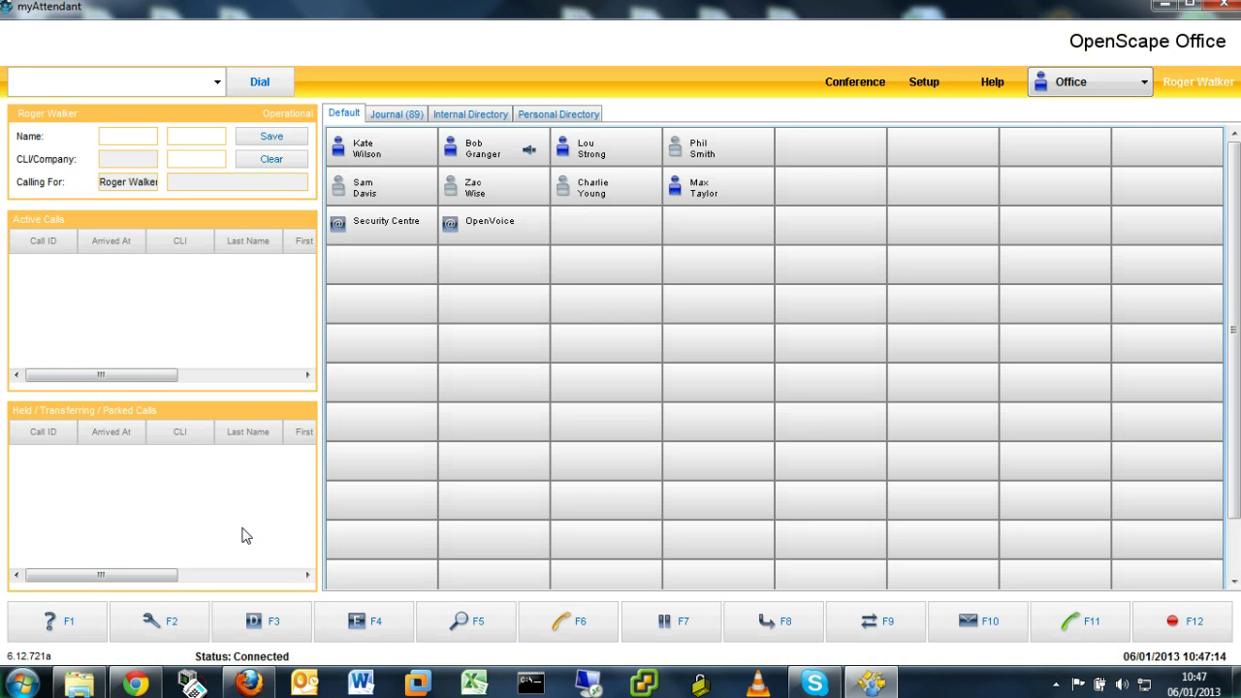
Open the message center and display the played voicemail messages of the user at extension 100
{"action": "left_click", "coordinate": [965, 626]}
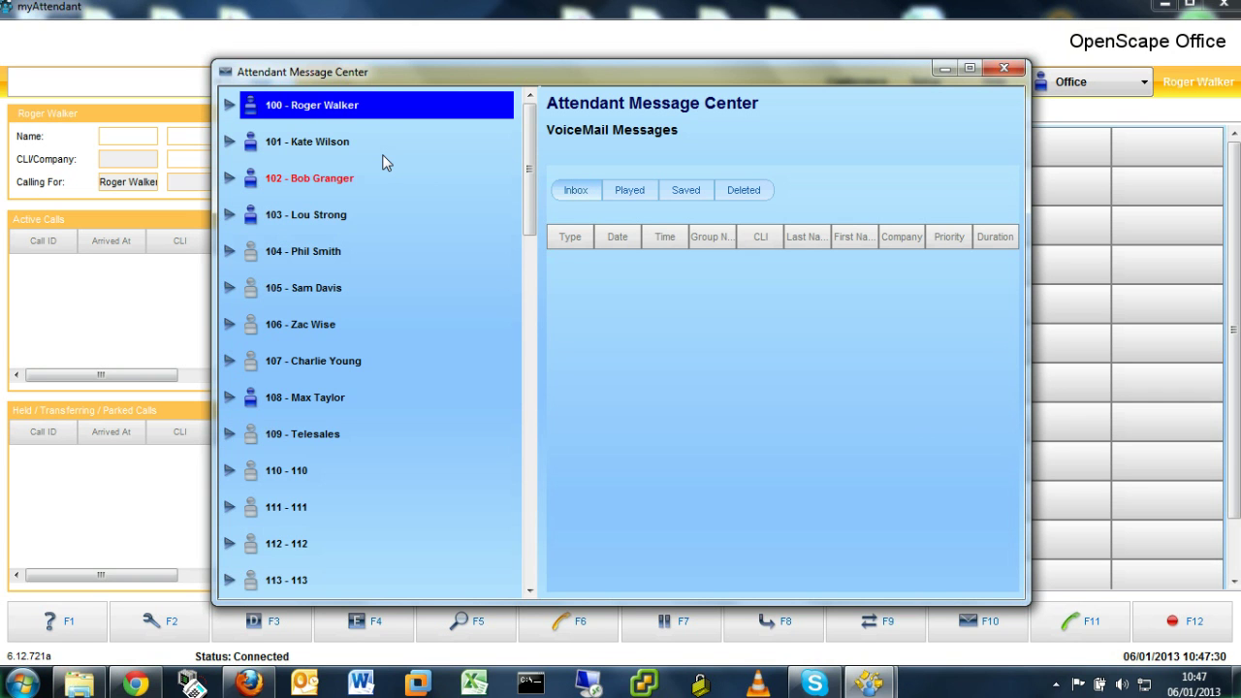
{"action": "double_click", "coordinate": [289, 113]}
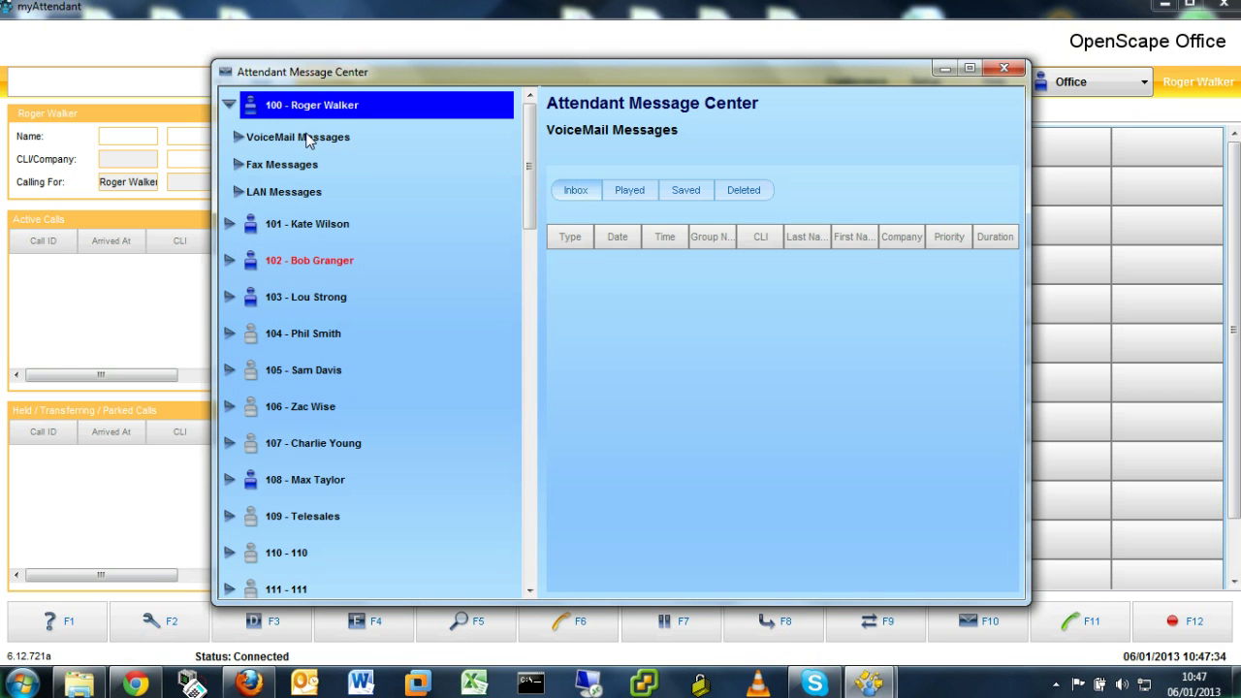
{"action": "left_click", "coordinate": [306, 140]}
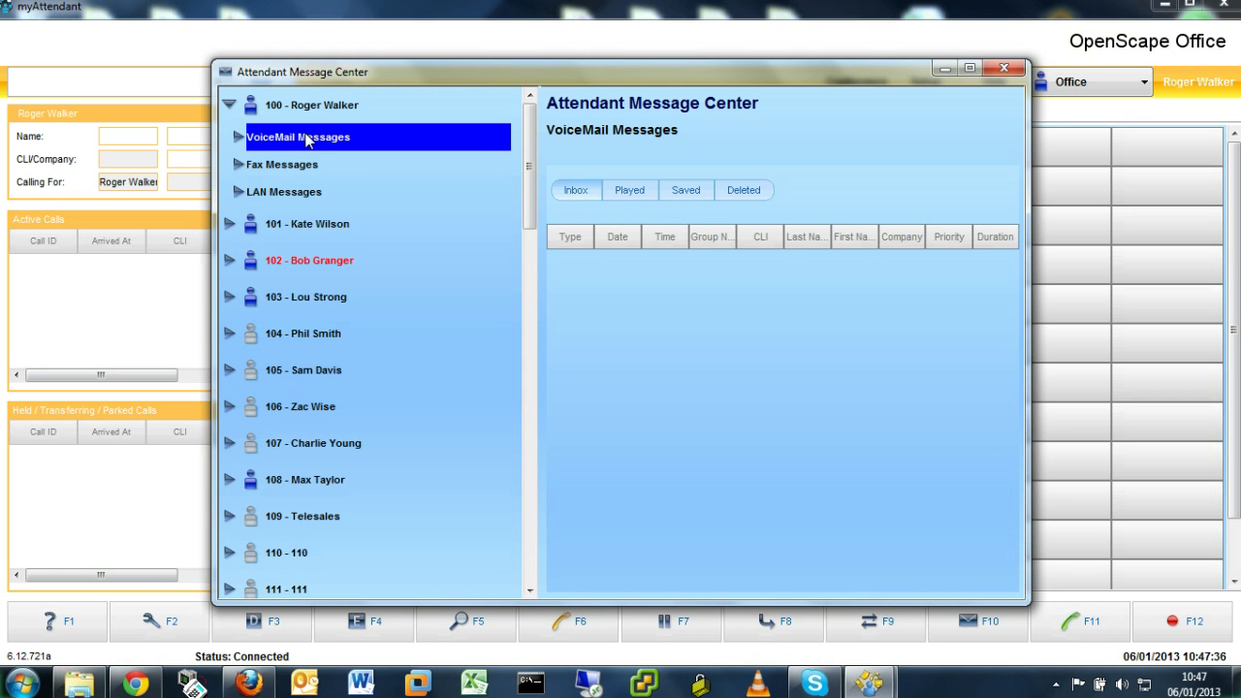
{"action": "left_click", "coordinate": [625, 192]}
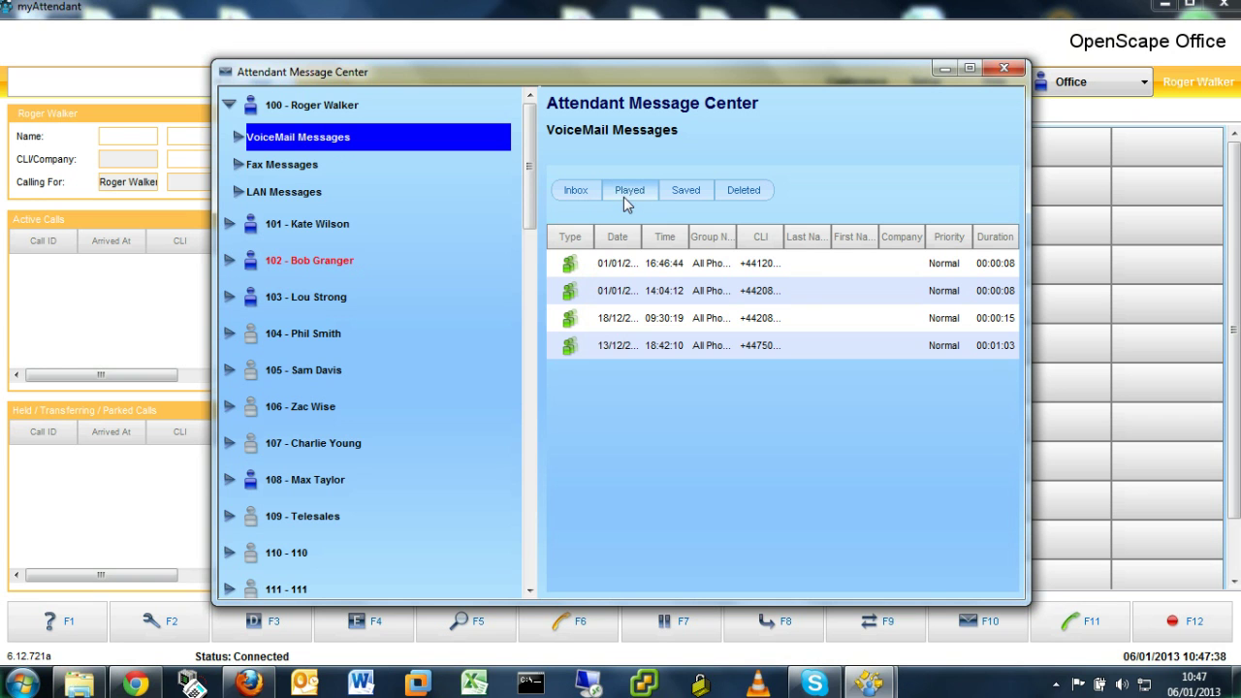
Forward the first played voicemail message in the list to the user at extension 103
{"action": "right_click", "coordinate": [669, 271]}
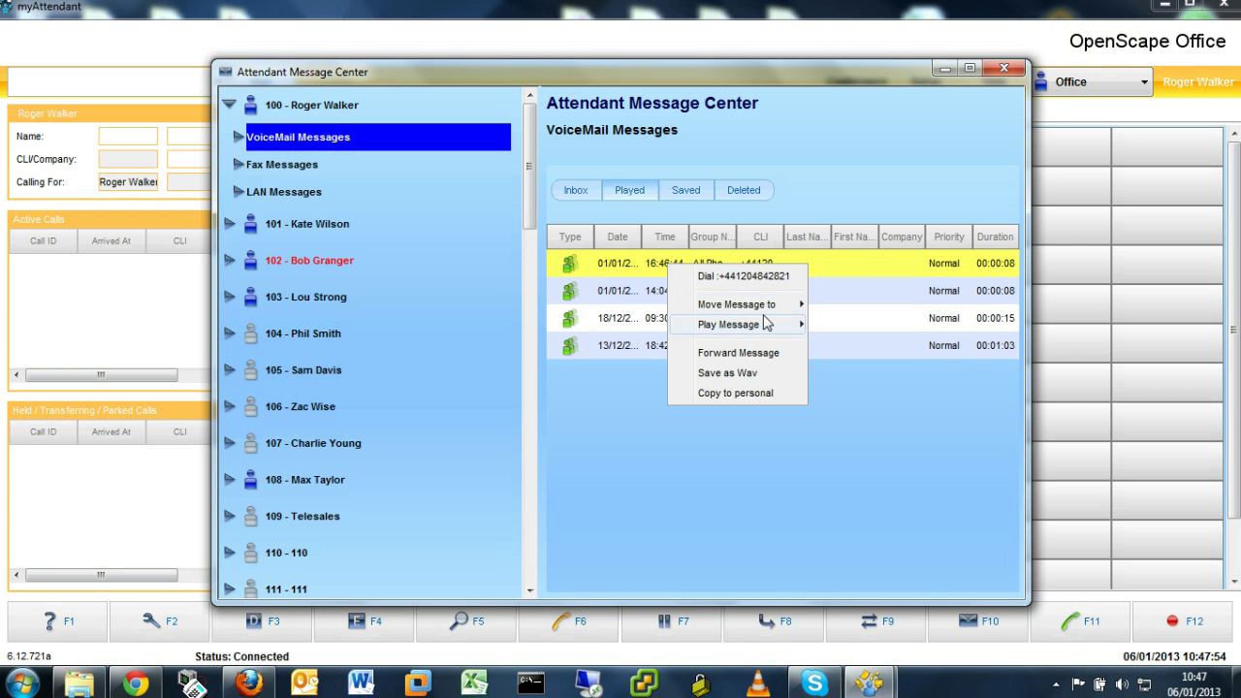
{"action": "mouse_move", "coordinate": [774, 319]}
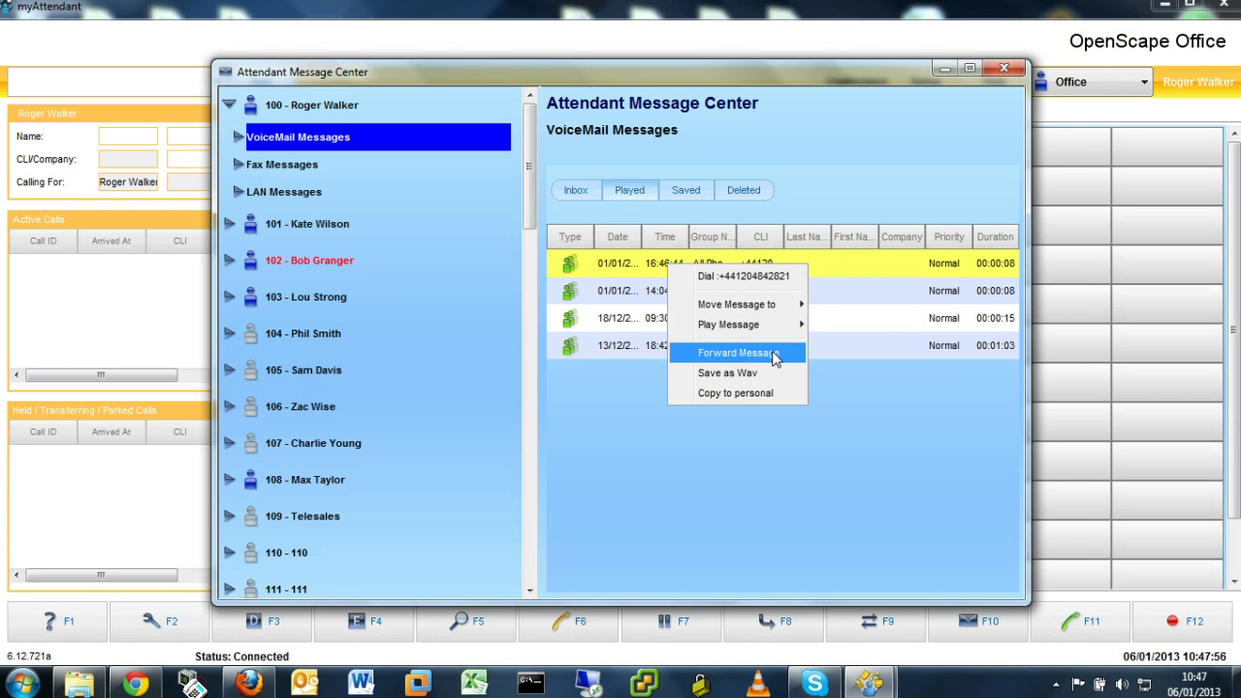
{"action": "left_click", "coordinate": [771, 352]}
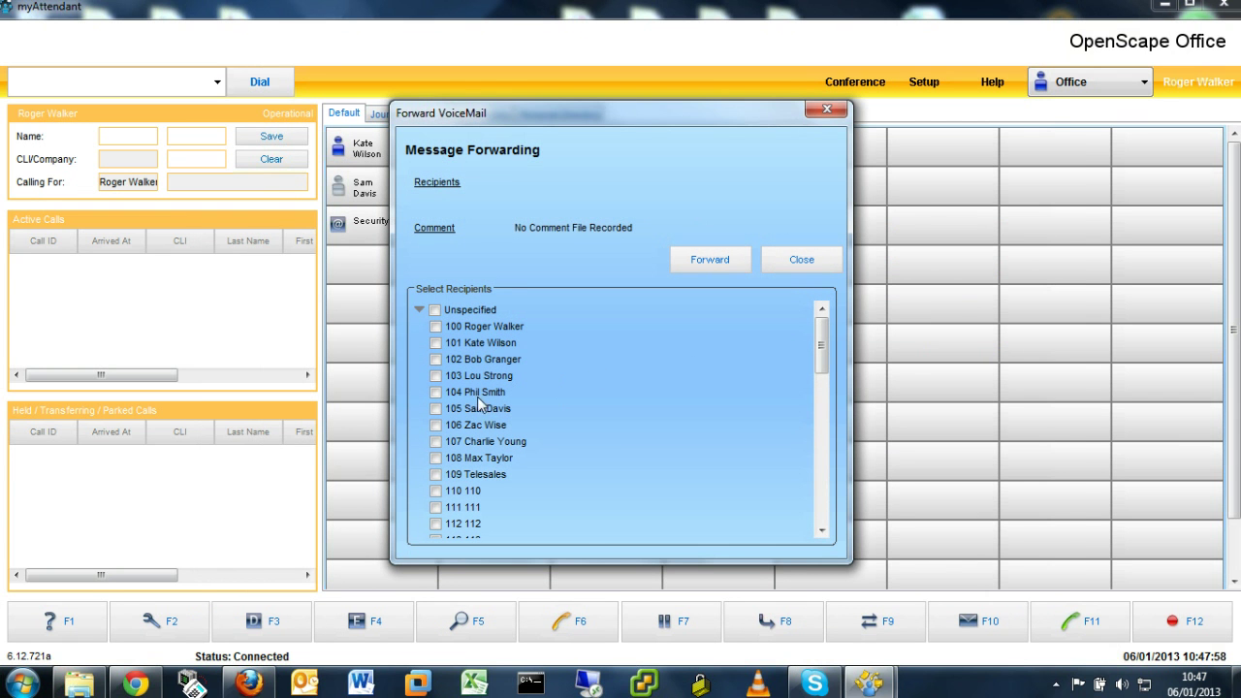
{"action": "left_click", "coordinate": [435, 378]}
{"action": "left_click", "coordinate": [732, 267]}
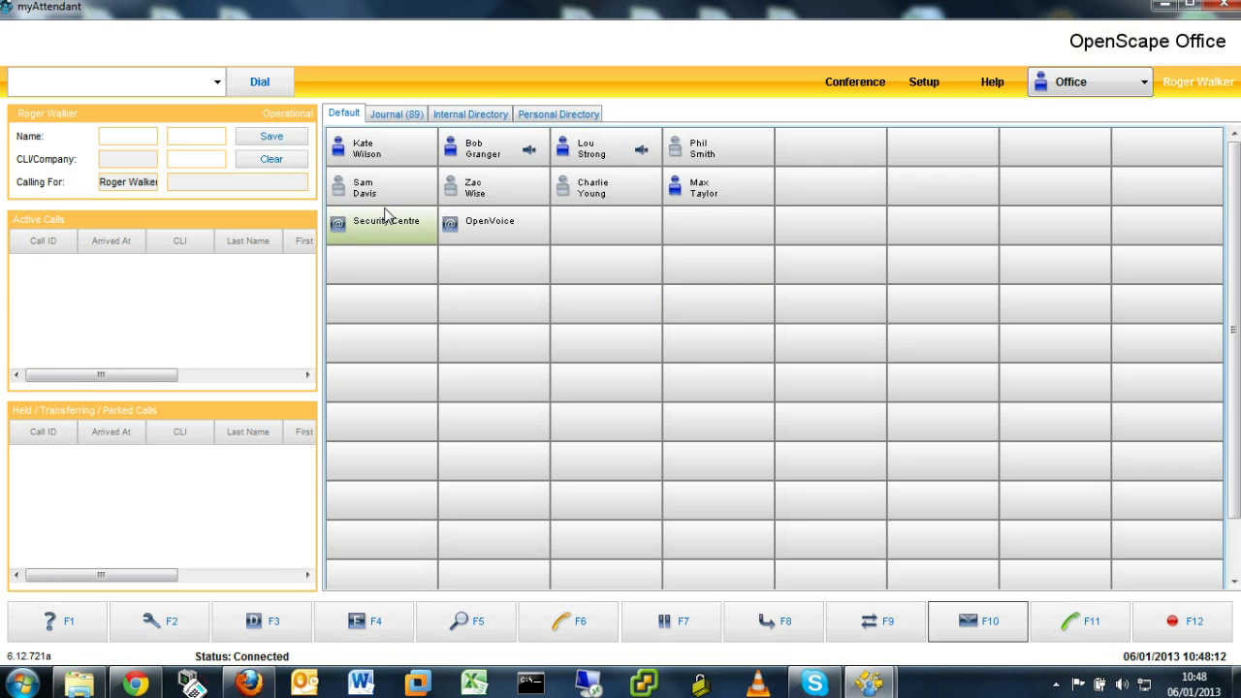
Review the available conference options and display the contact details of the OpenVoice entry
{"action": "mouse_move", "coordinate": [386, 213]}
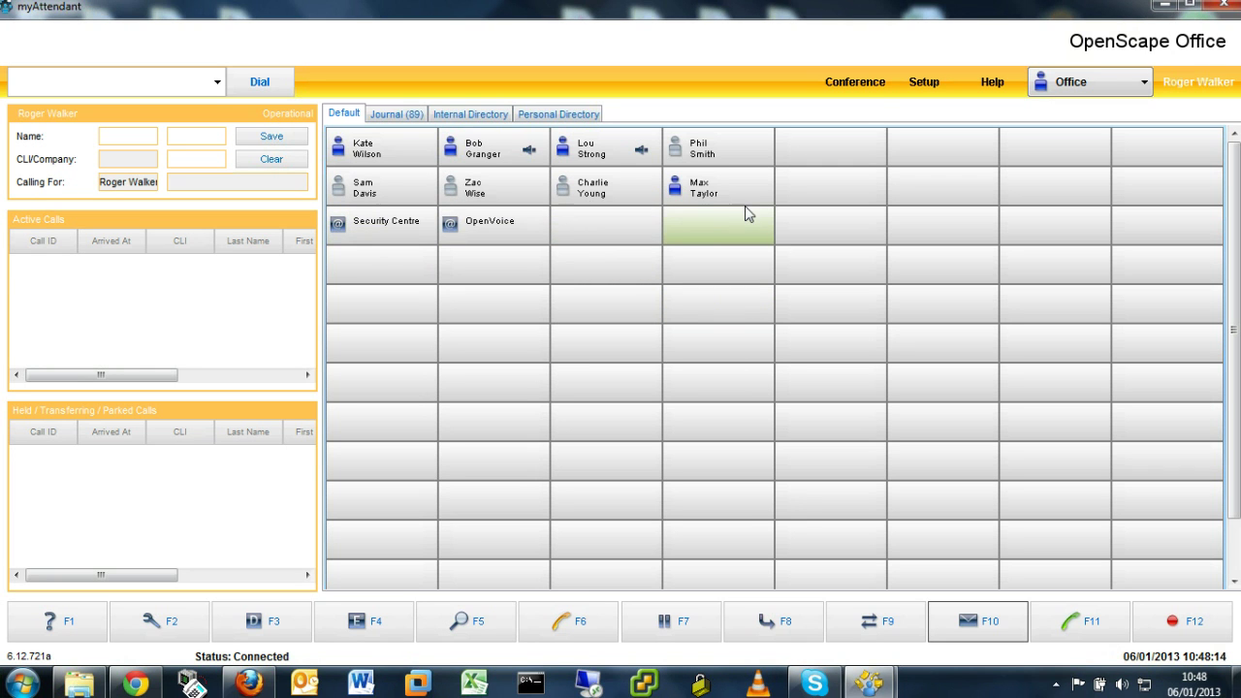
{"action": "left_click", "coordinate": [862, 85]}
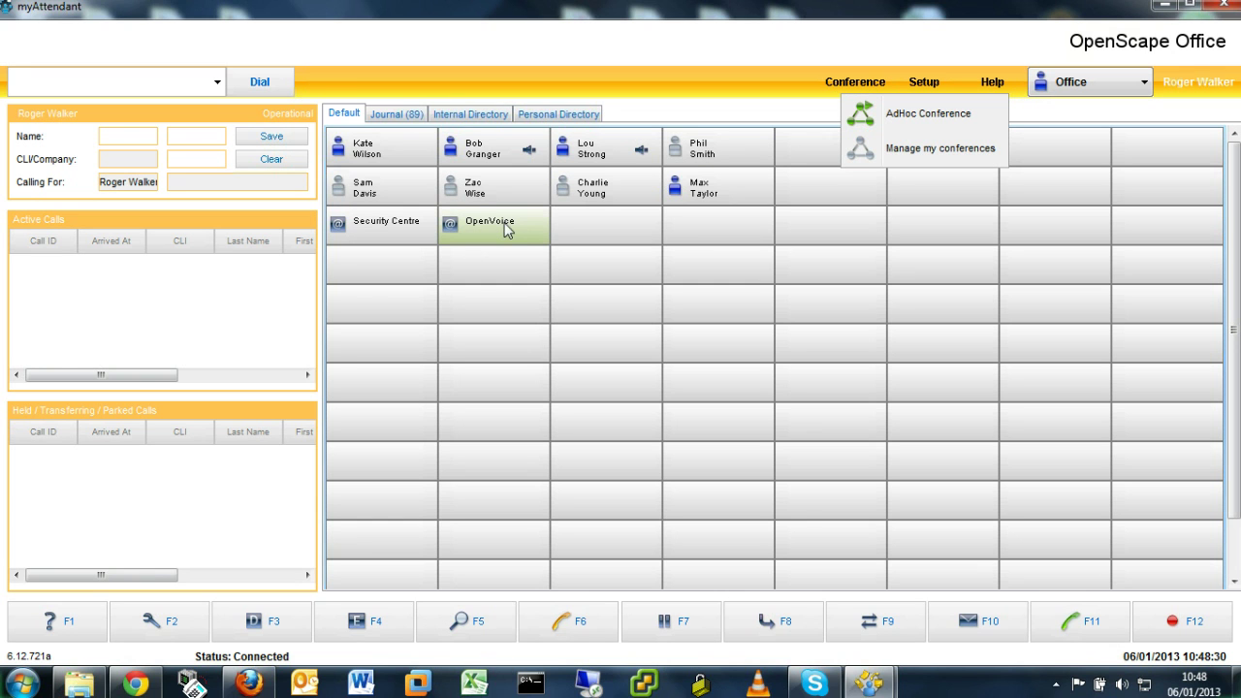
{"action": "mouse_move", "coordinate": [506, 229]}
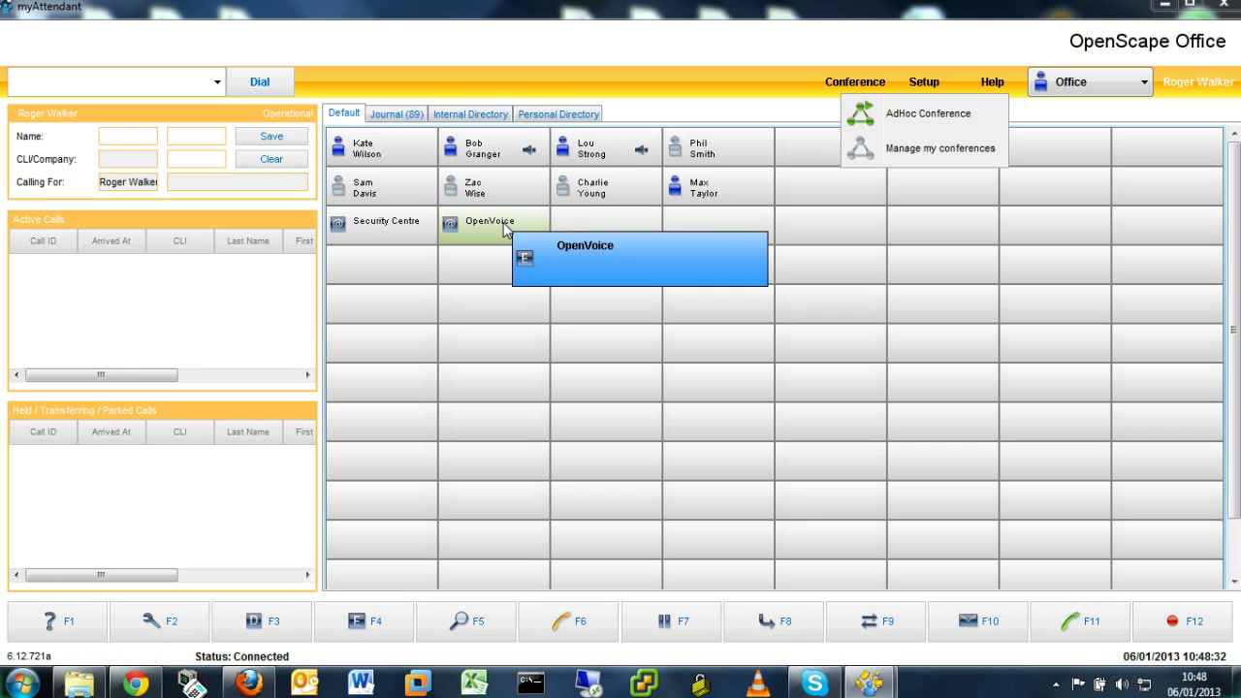
{"action": "left_click", "coordinate": [505, 229]}
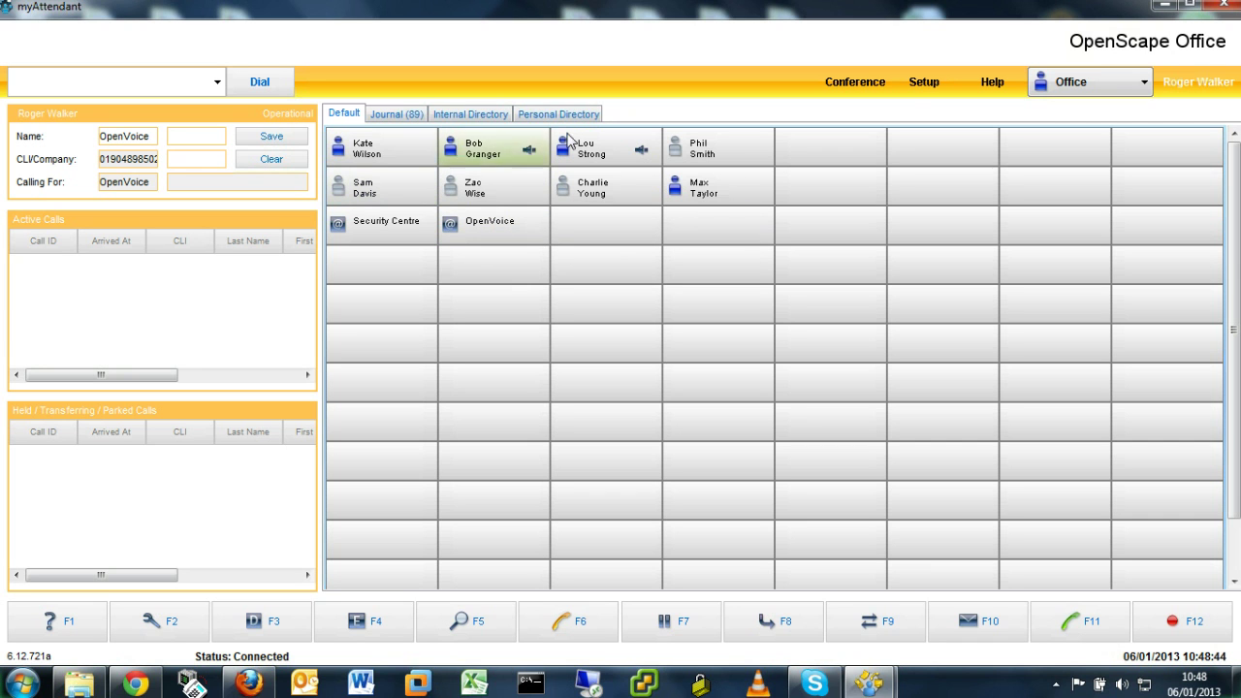
Open the setup window, entering the account password to unlock it
{"action": "left_click", "coordinate": [935, 85]}
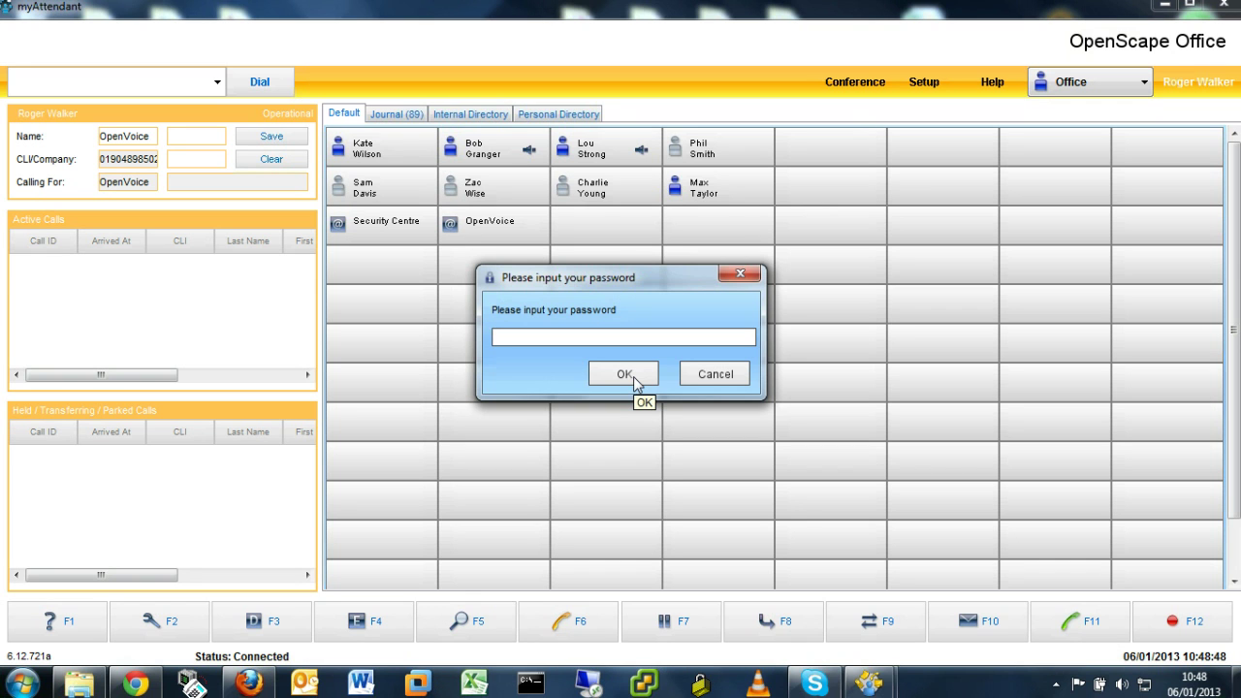
{"action": "type", "text": "*******"}
{"action": "left_click", "coordinate": [635, 381]}
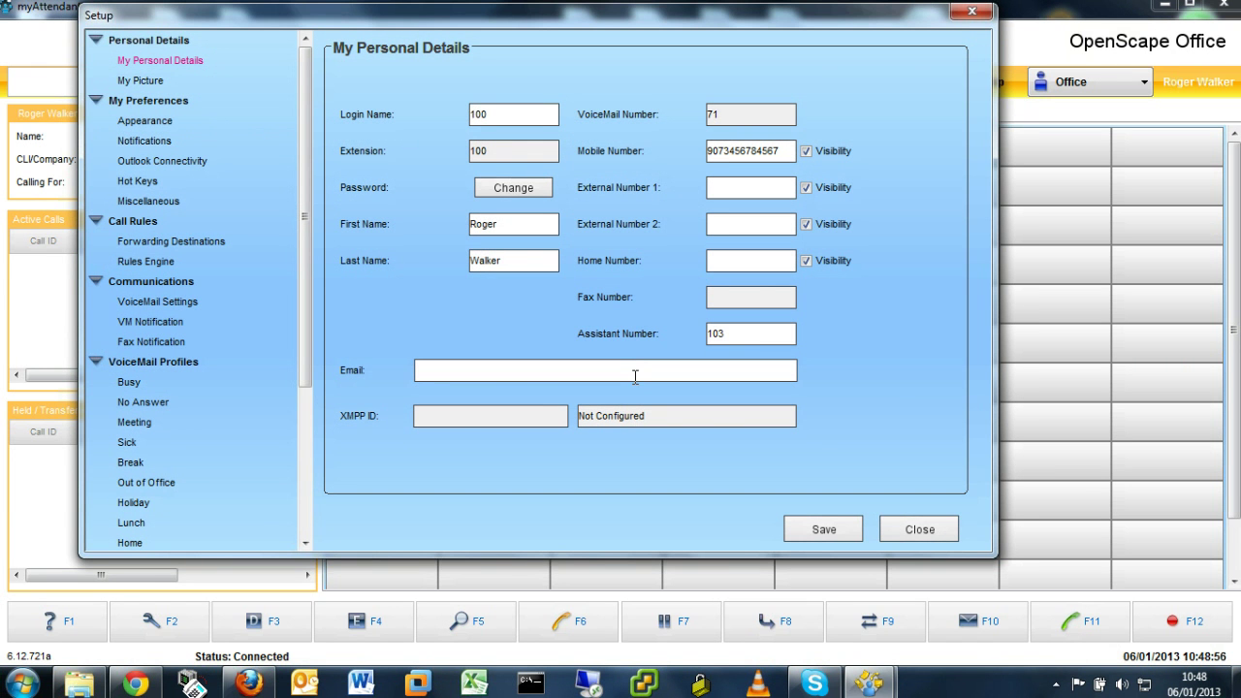
Look through the Group Setup, LAN Messages and DIDs pages of the myAttendant settings
{"action": "left_click", "coordinate": [310, 532]}
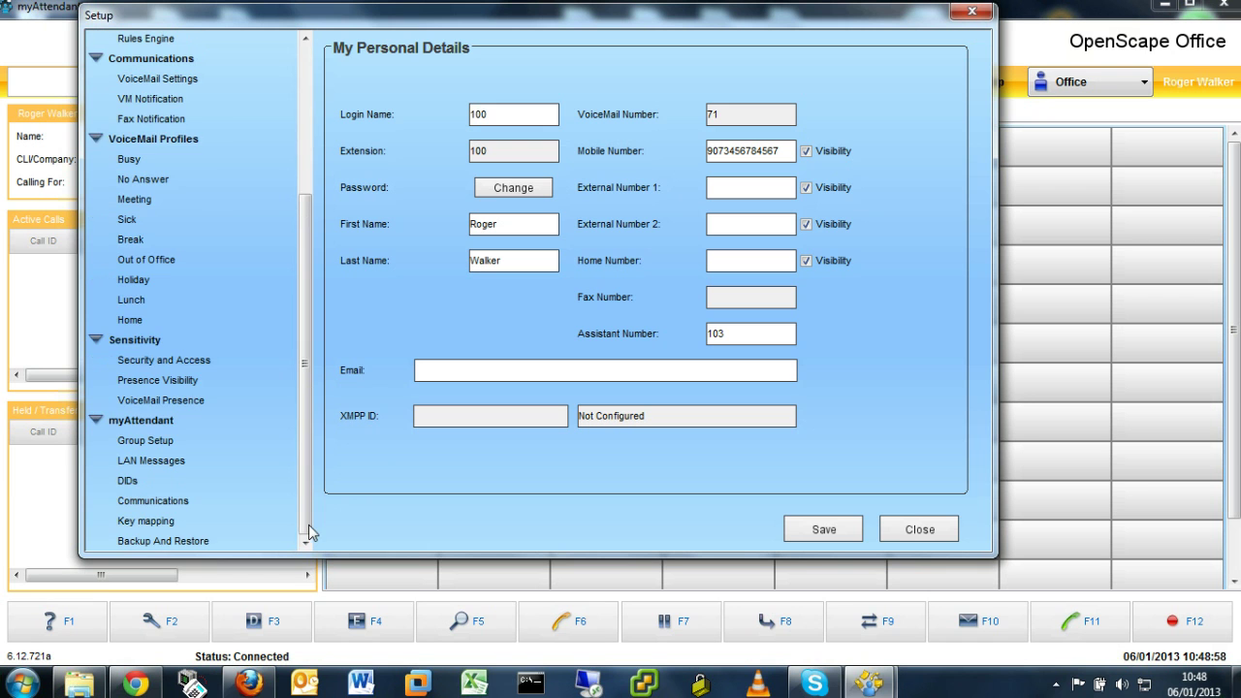
{"action": "left_click", "coordinate": [170, 444]}
{"action": "left_click", "coordinate": [167, 466]}
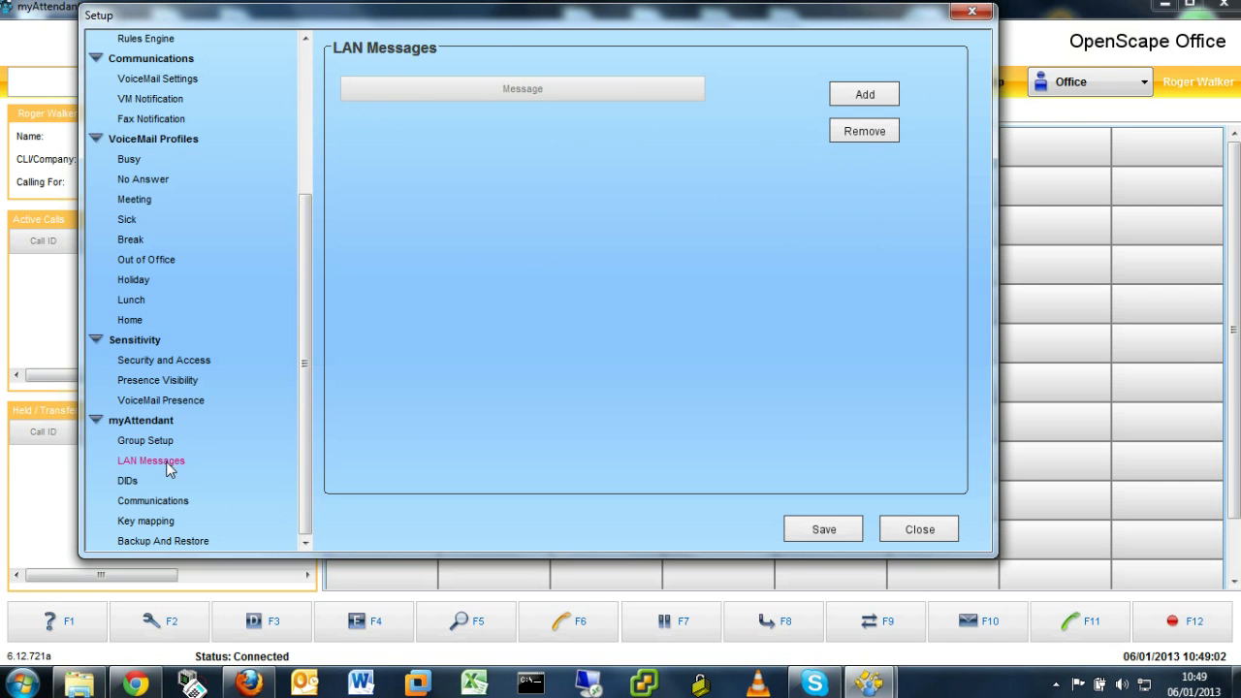
{"action": "left_click", "coordinate": [133, 485]}
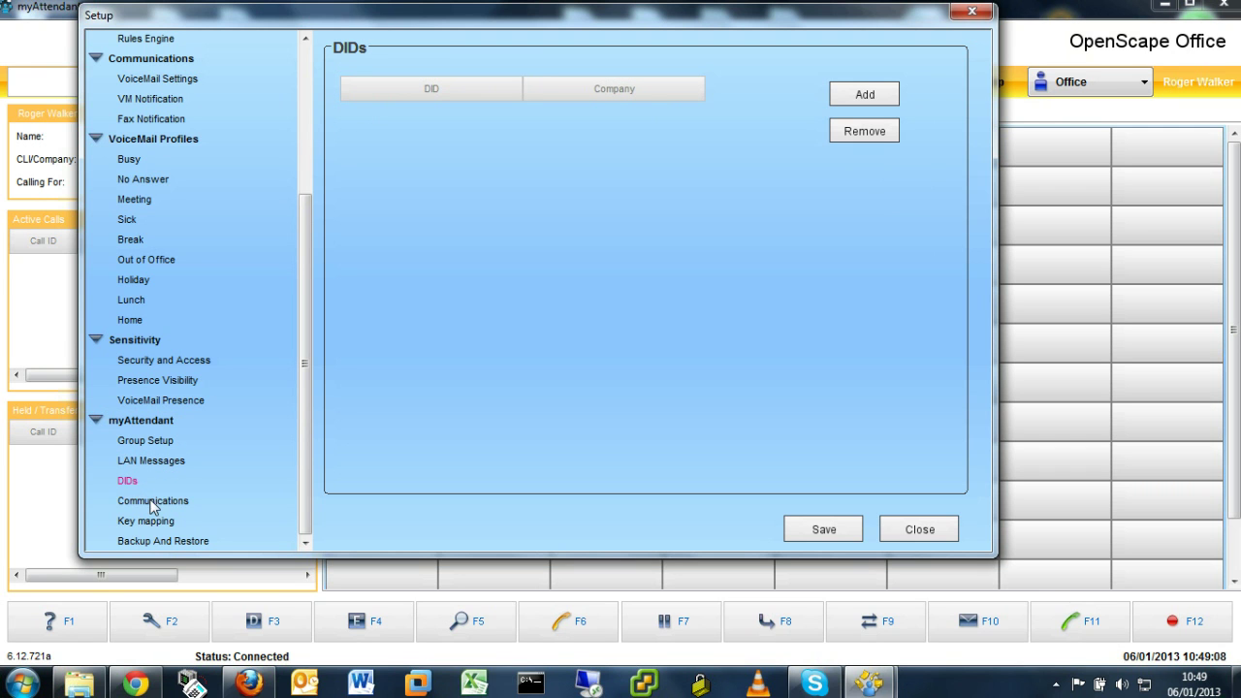
In the myAttendant Communications settings, set Unattended Forward to 108 and Emergency Forward to 10, and save them
{"action": "left_click", "coordinate": [152, 504]}
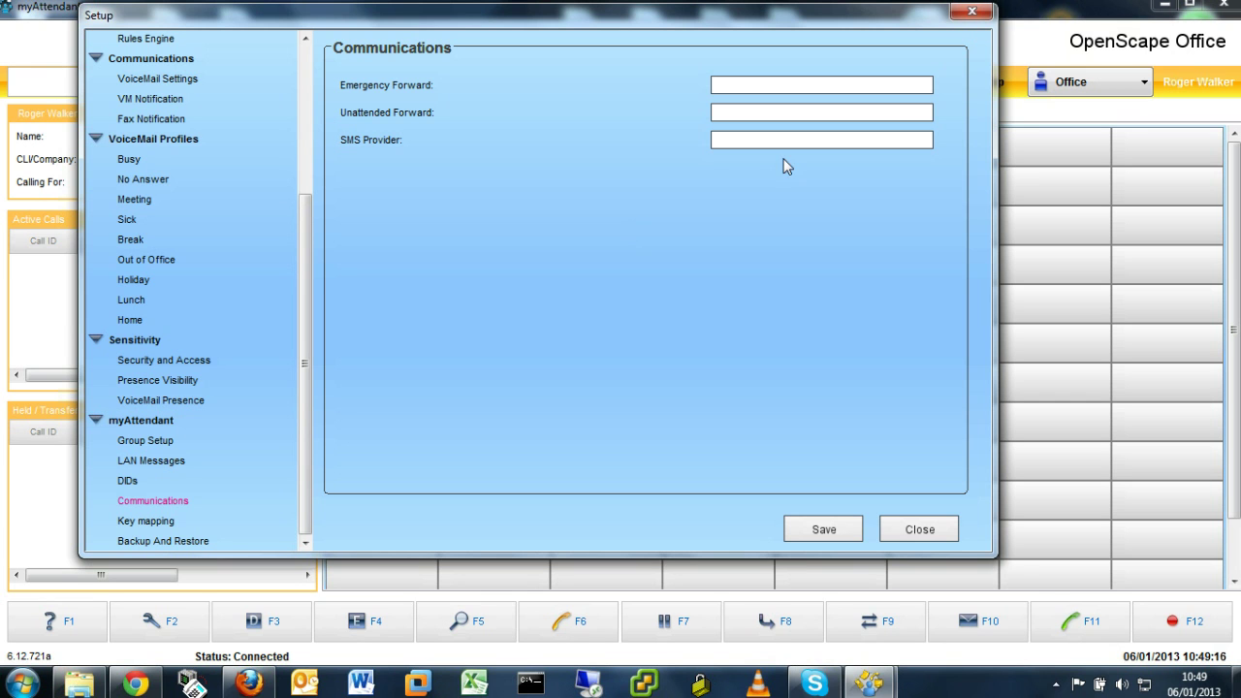
{"action": "left_click", "coordinate": [749, 116]}
{"action": "type", "text": "108"}
{"action": "left_click", "coordinate": [735, 87]}
{"action": "type", "text": "10"}
{"action": "left_click", "coordinate": [820, 533]}
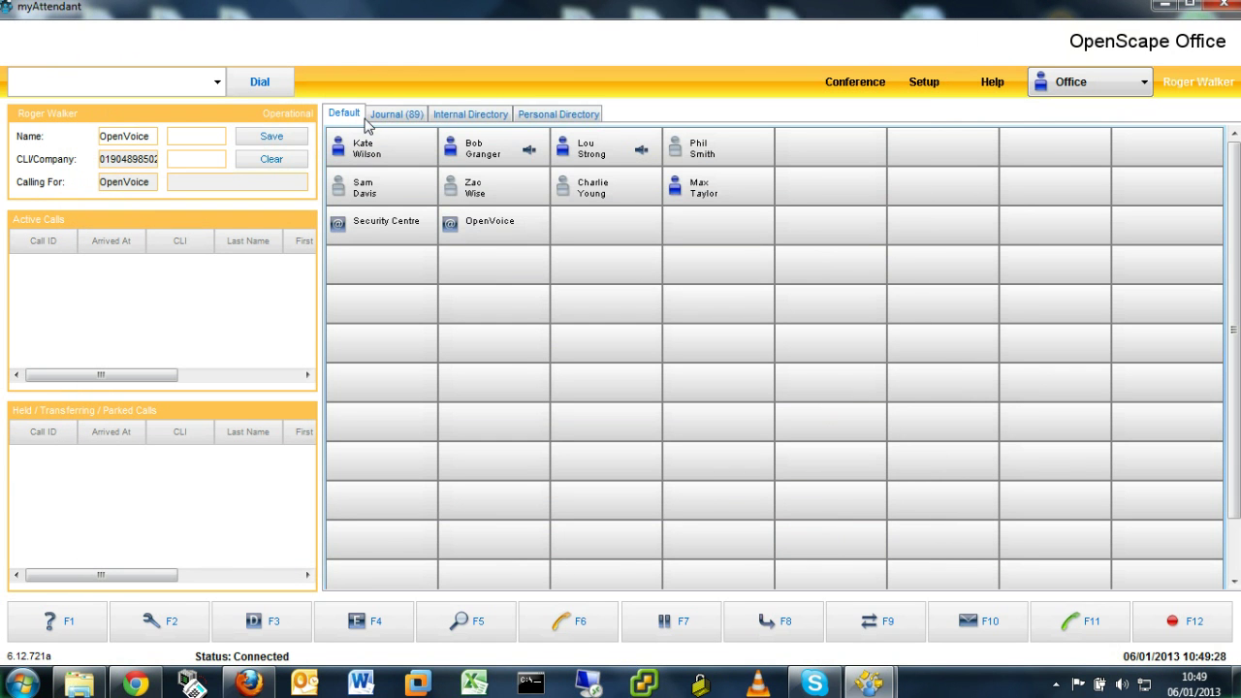
Switch the attendant console's service status through Unattended and Night Service, returning it to Operational
{"action": "left_click", "coordinate": [303, 118]}
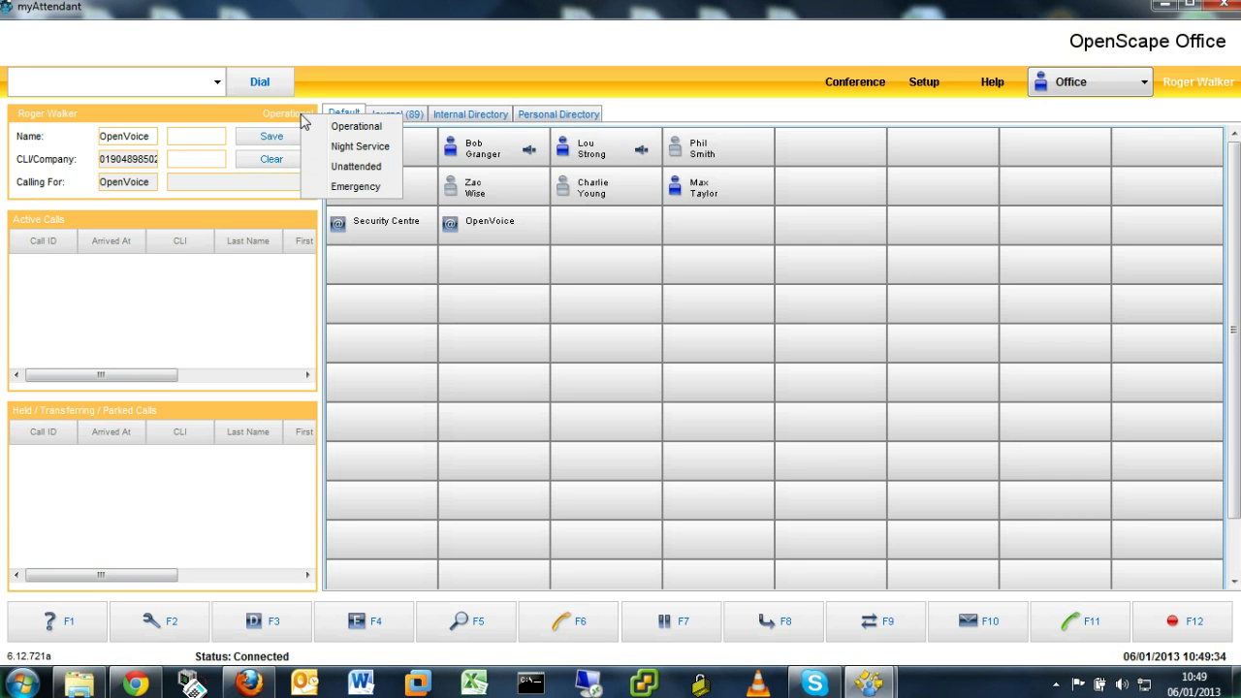
{"action": "left_click", "coordinate": [353, 167]}
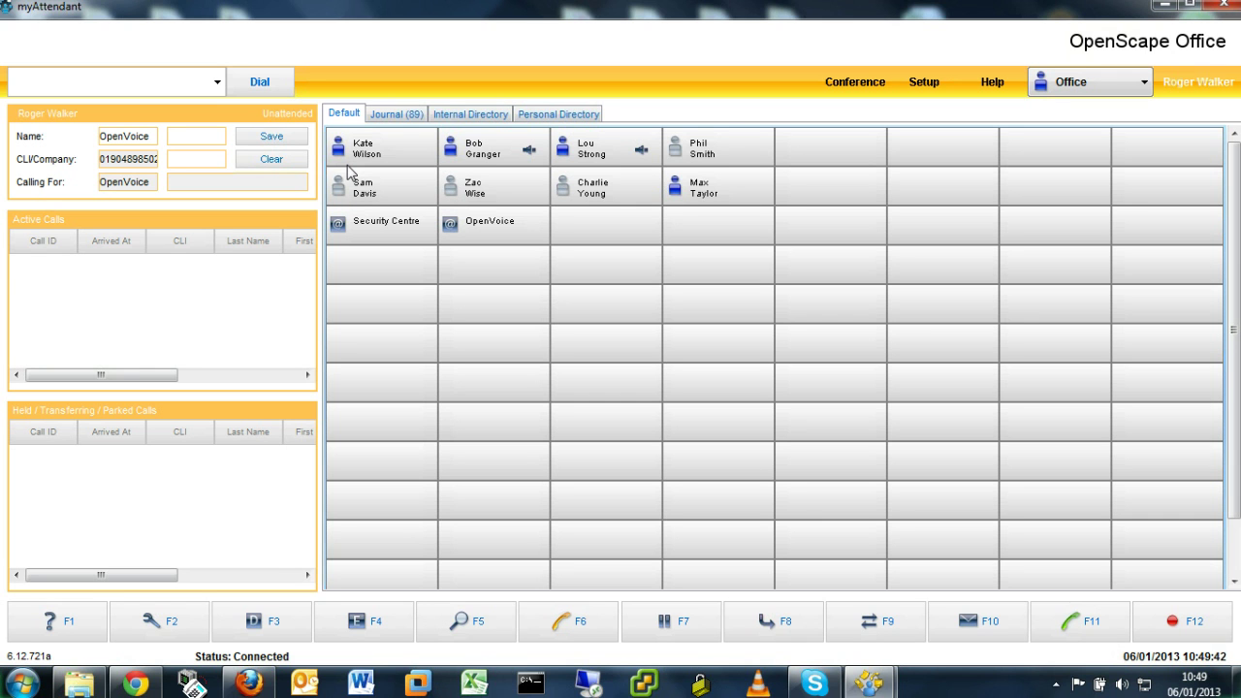
{"action": "left_click", "coordinate": [310, 120]}
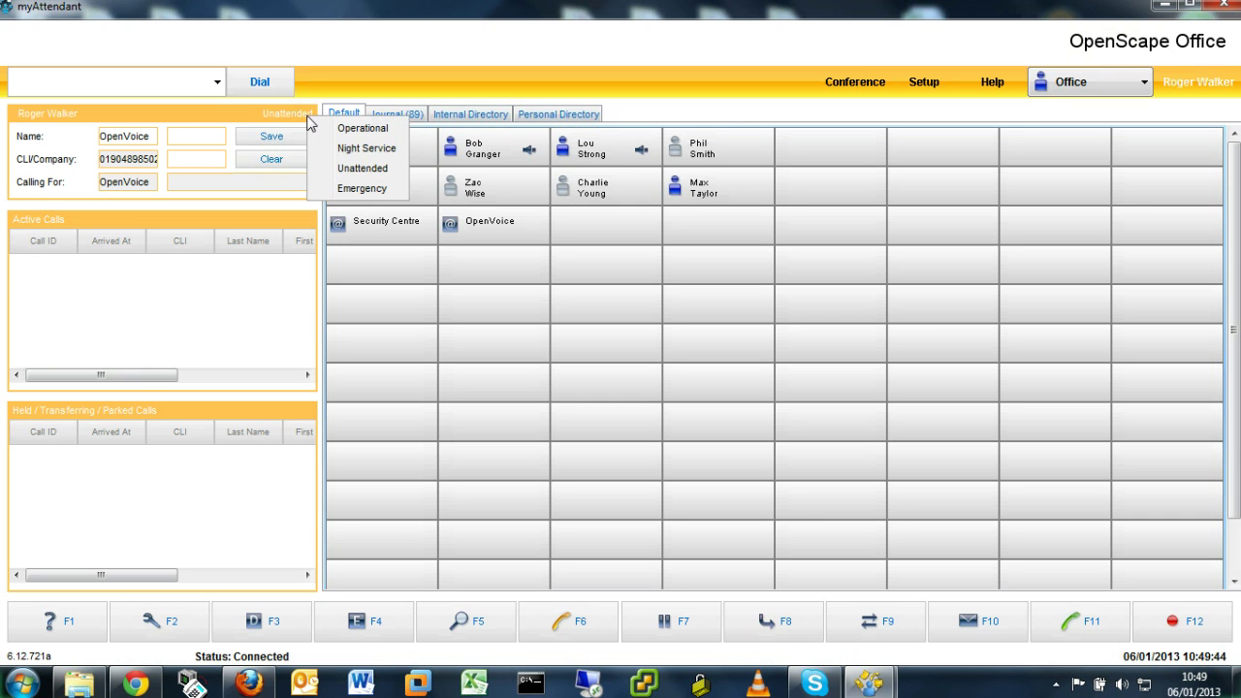
{"action": "left_click", "coordinate": [361, 149]}
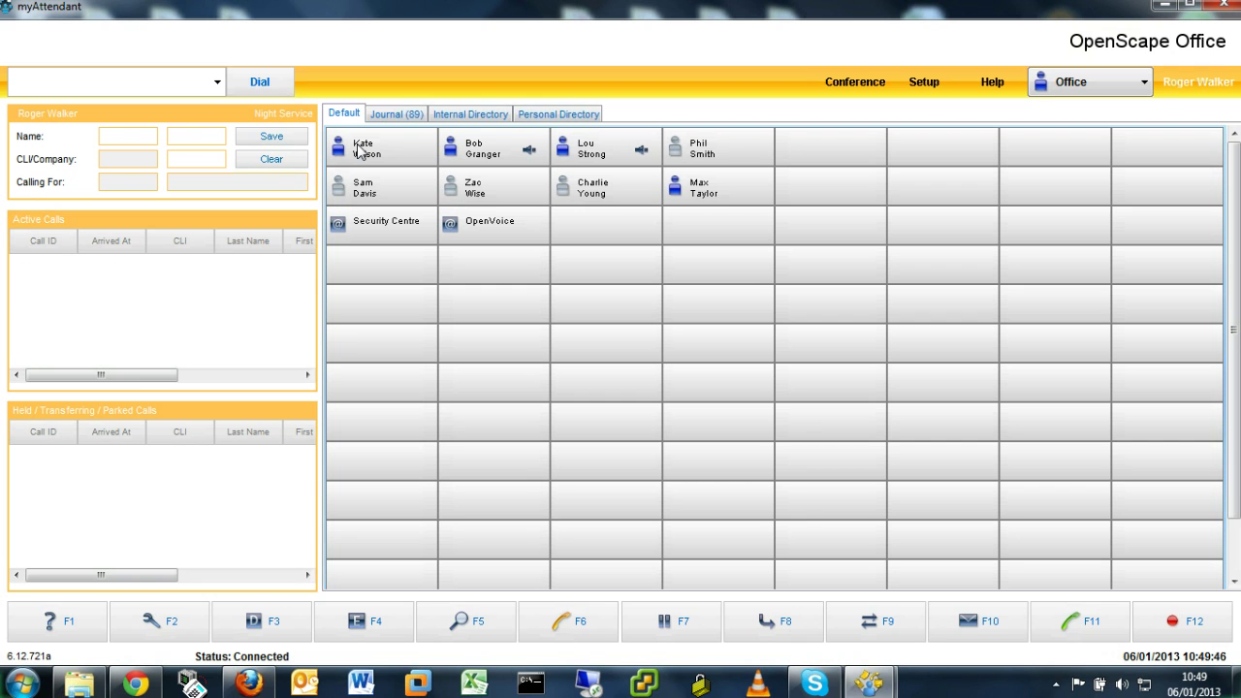
{"action": "left_click", "coordinate": [306, 118]}
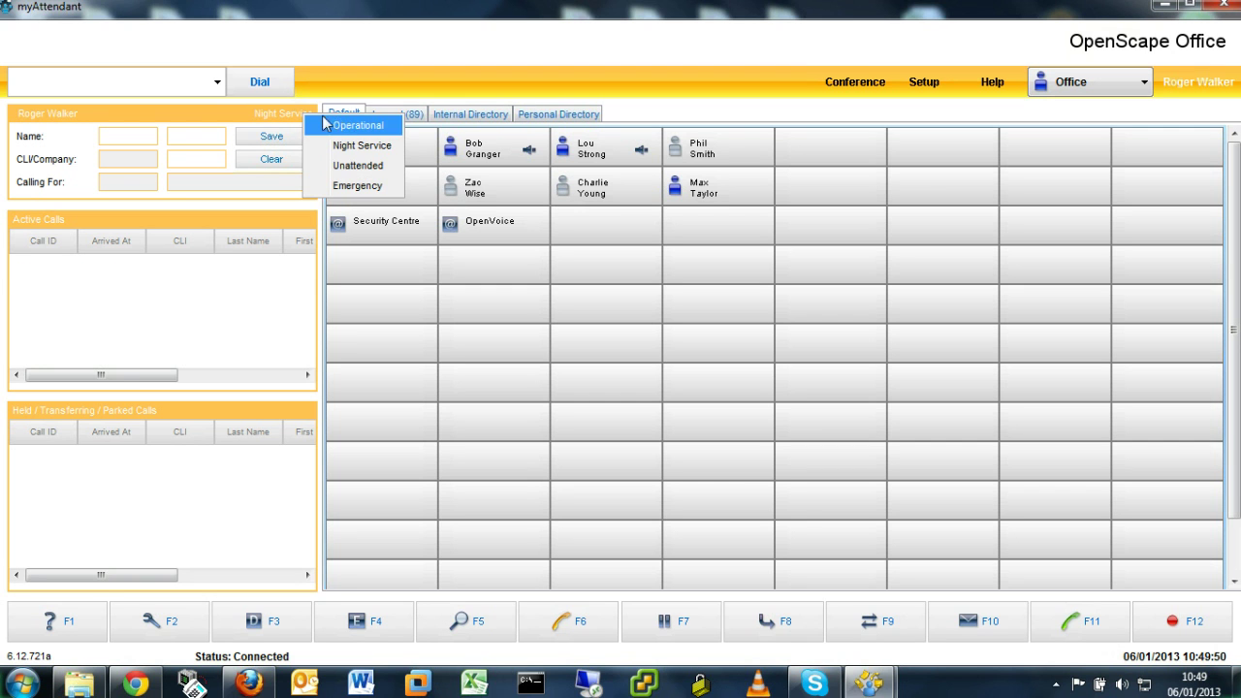
{"action": "left_click", "coordinate": [353, 125]}
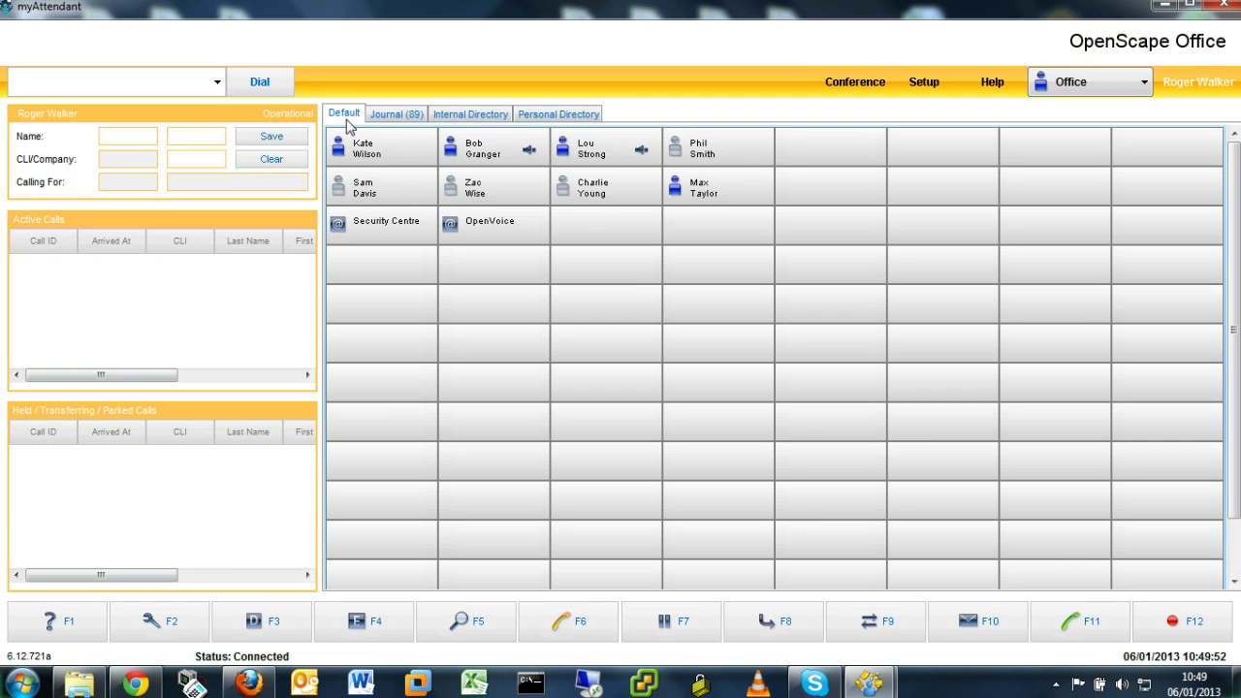